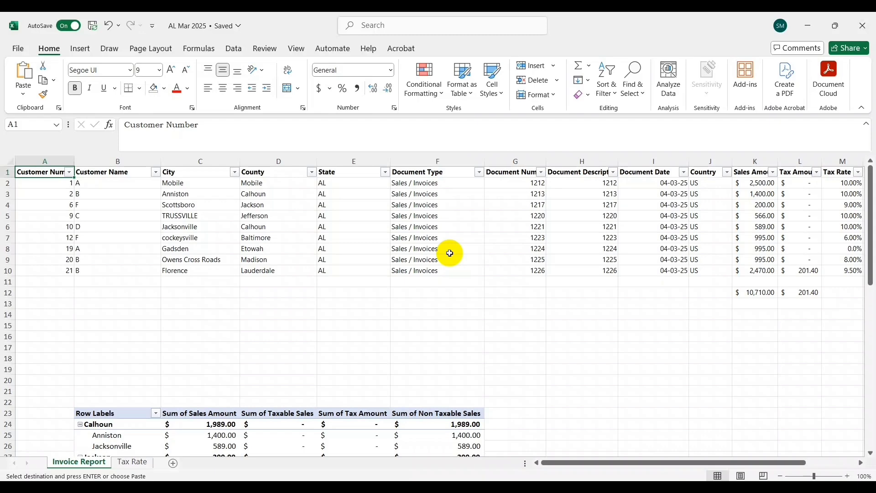
- Review the column headers in row 1 of the Invoice Report sheet, starting from Customer Number
key(Right)
key(Right)
key(Right)
key(Right)
key(Right)
key(Right)
key(Right)
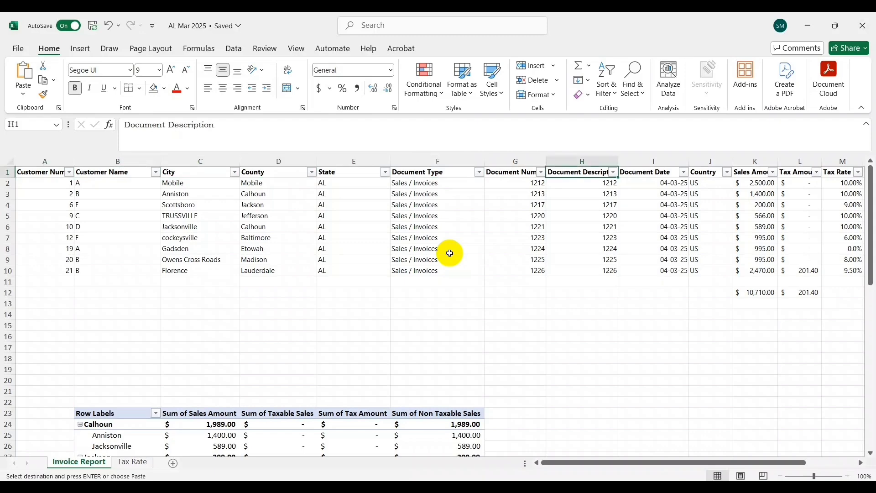
key(ctrl+Right)
key(ctrl+Left)
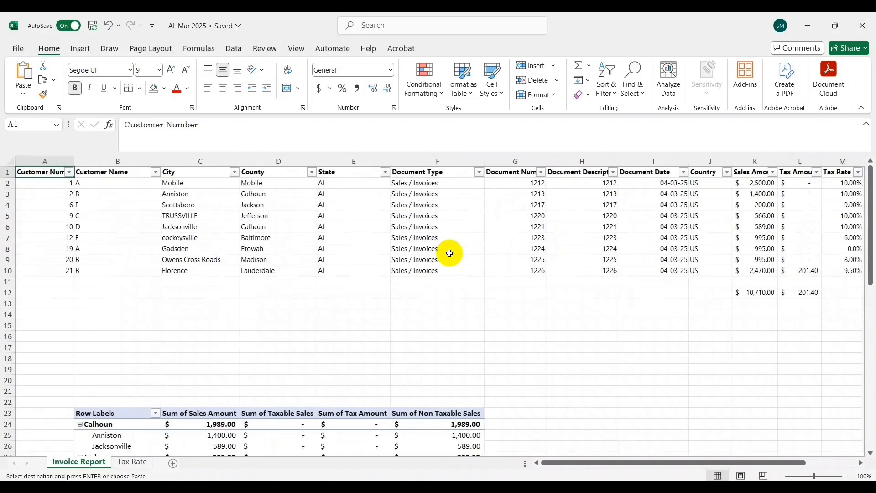
key(Down)
key(Up)
key(Down)
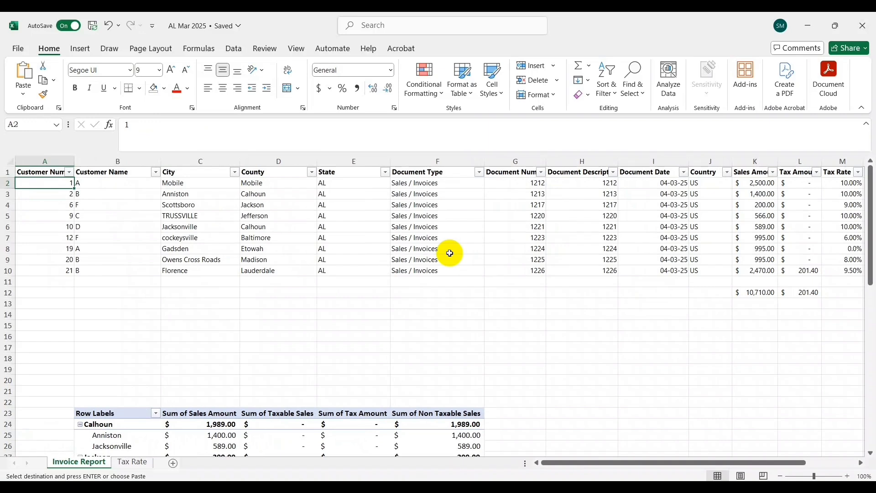
key(Up)
key(Down)
key(Up)
key(Down)
key(Up)
- Highlight the County header cell D1 with a yellow fill
key(Right)
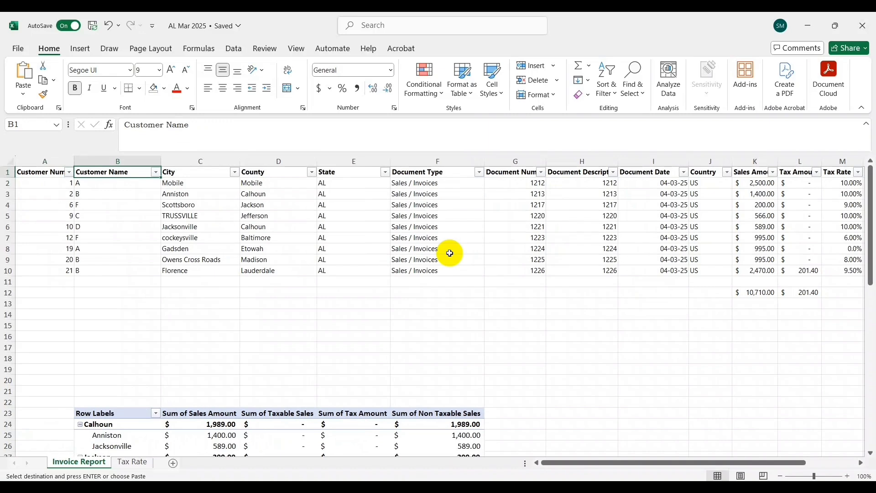
key(Right)
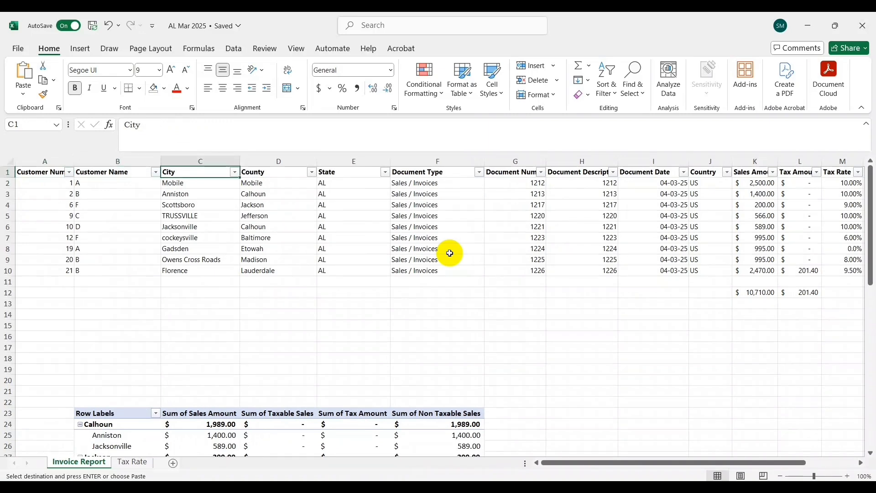
key(Right)
click(165, 88)
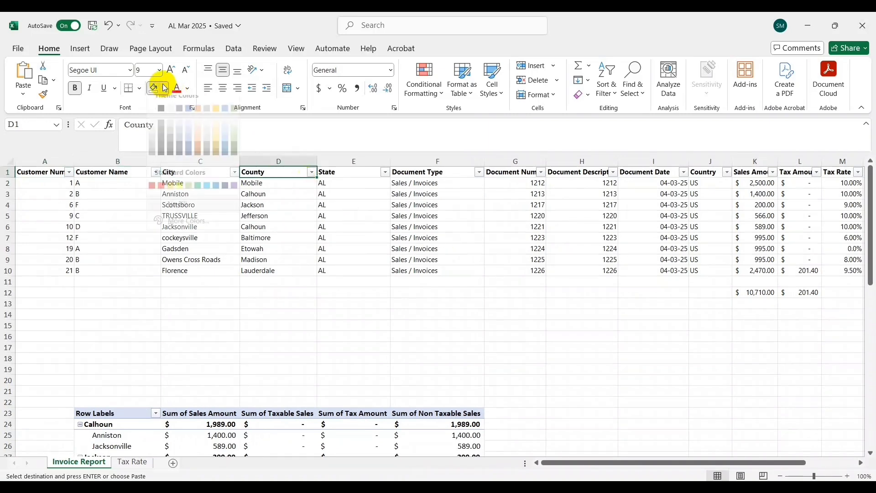
click(177, 196)
- Examine the County lookup formula in D2 and the City column it refers to
key(Down)
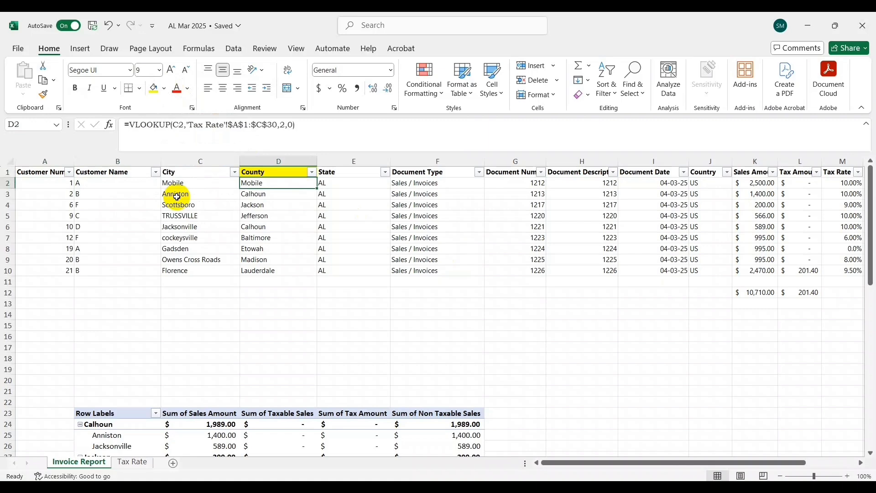
key(Left)
key(Up)
key(Down)
key(ctrl+shift+Down)
key(Up)
key(Right)
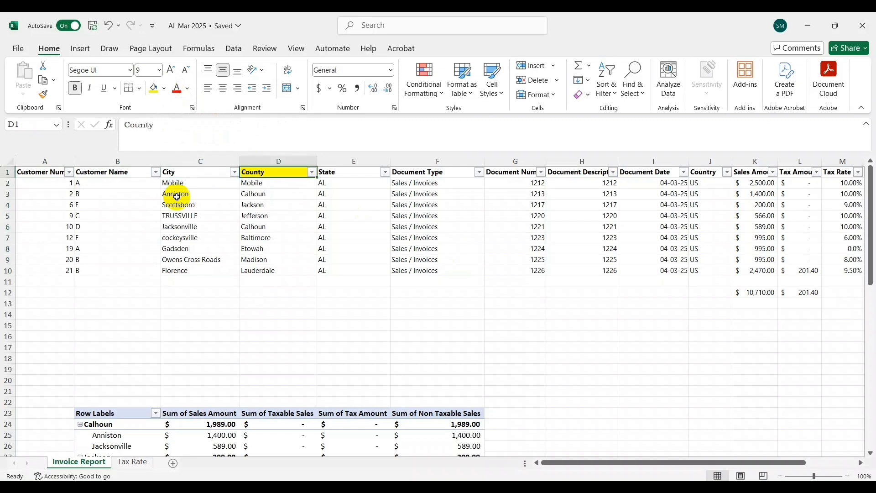
key(Down)
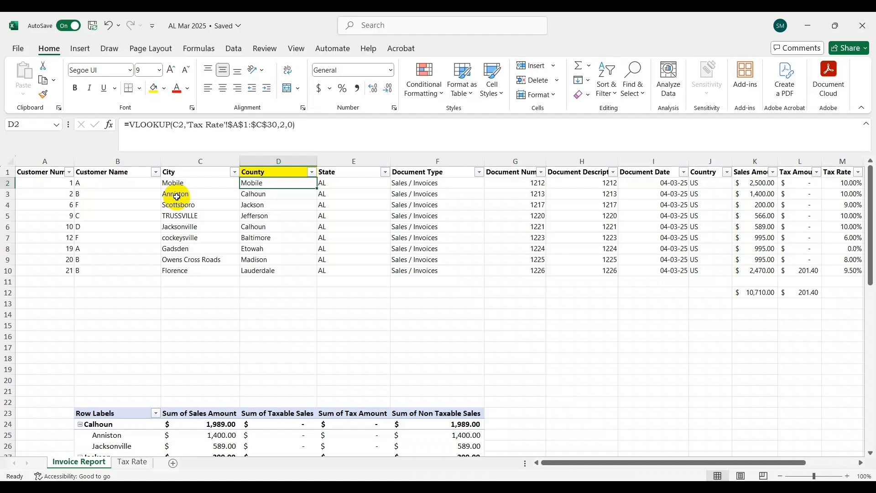
key(Up)
key(Down)
key(Up)
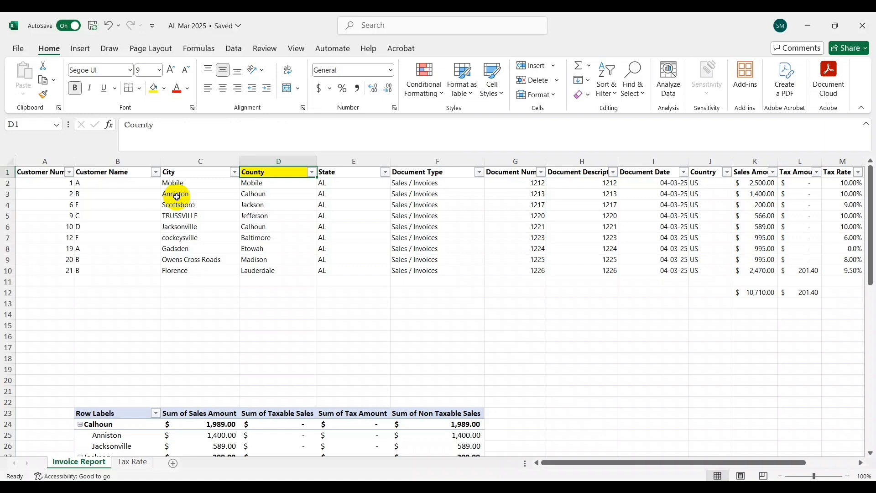
- Review the remaining invoice headers from State through Non Taxable Sales
key(Right)
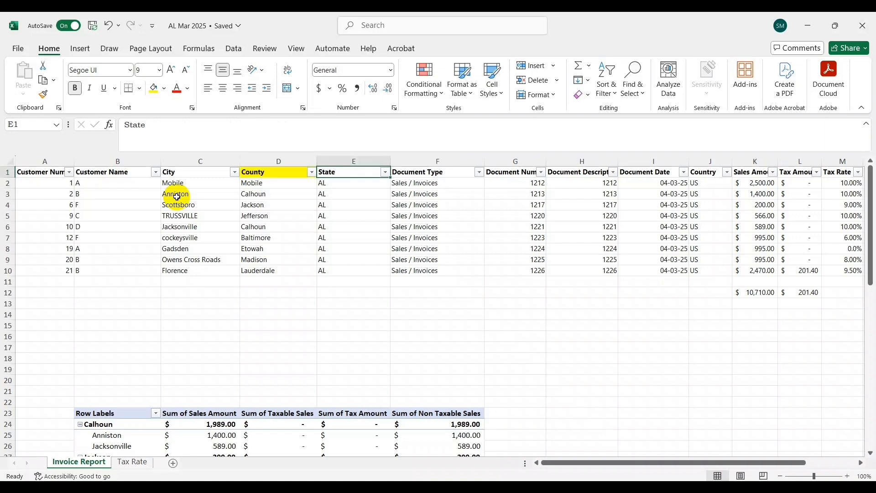
key(Right)
key(Right)
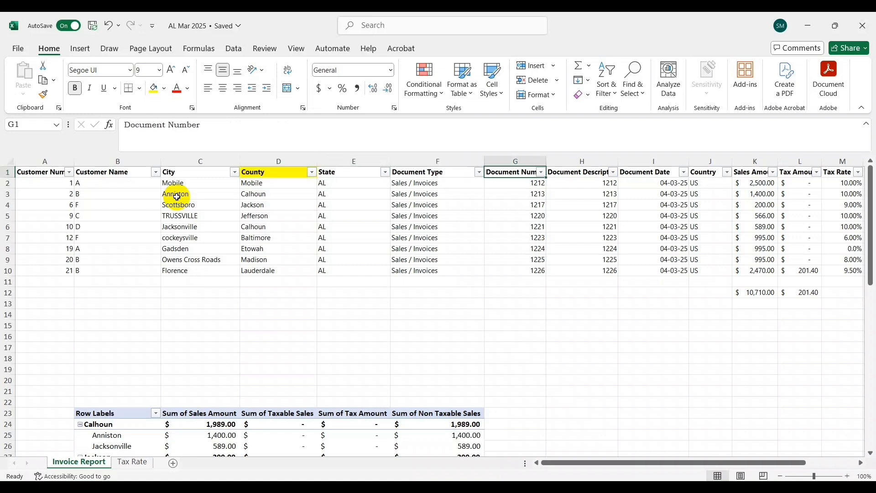
key(Right)
key(Right)
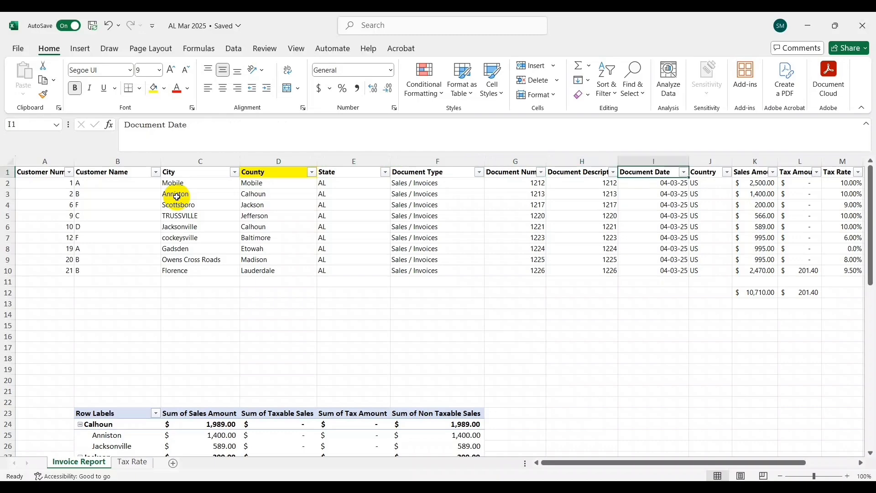
key(Right)
key(Right)
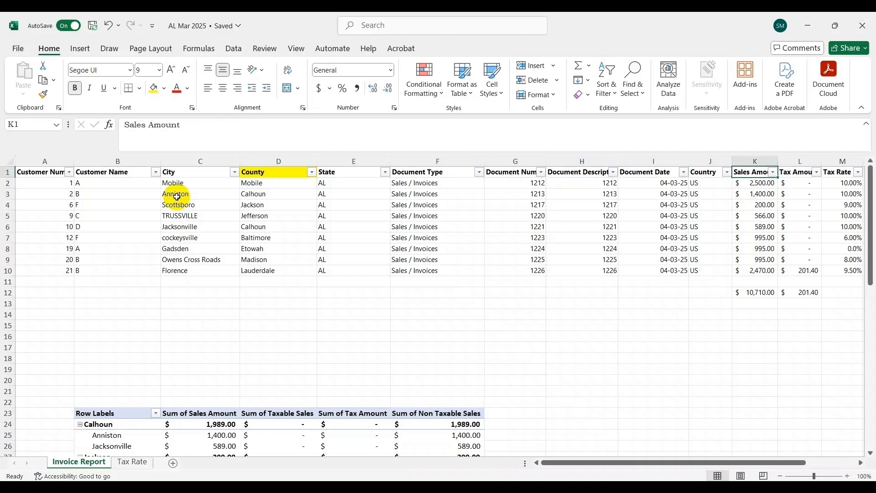
key(Right)
key(Right)
key(Right)
key(Right)
key(Right)
key(Right)
- Highlight the Tax Rate, Taxable Sales and Non Taxable Sales headers in M1:O1 with a yellow fill
key(Left)
key(Left)
key(Left)
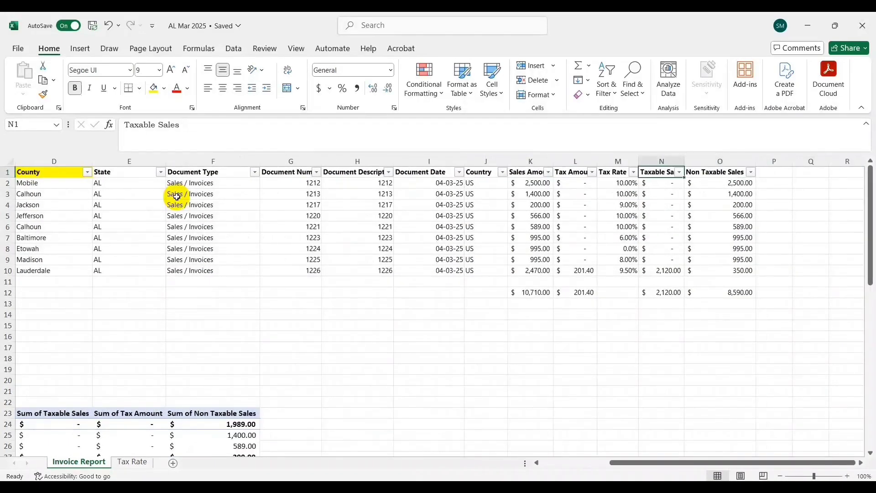
key(Left)
key(Left)
key(Right)
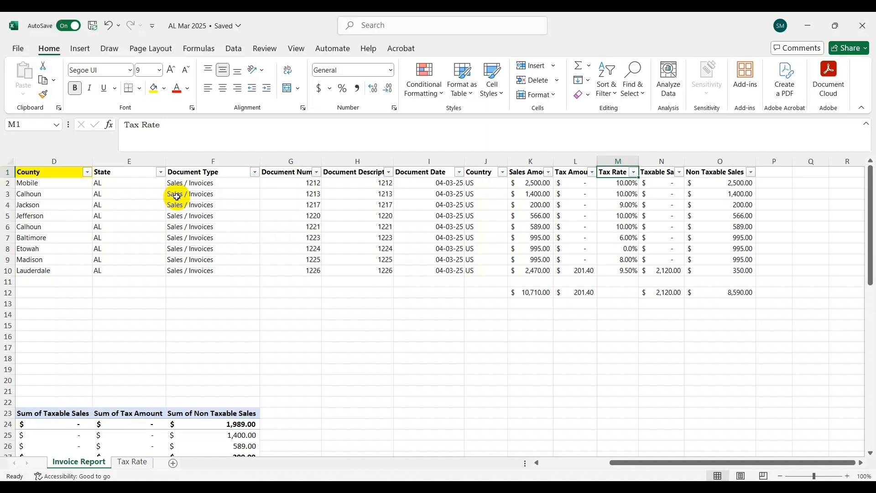
key(shift+Right)
key(shift+Right)
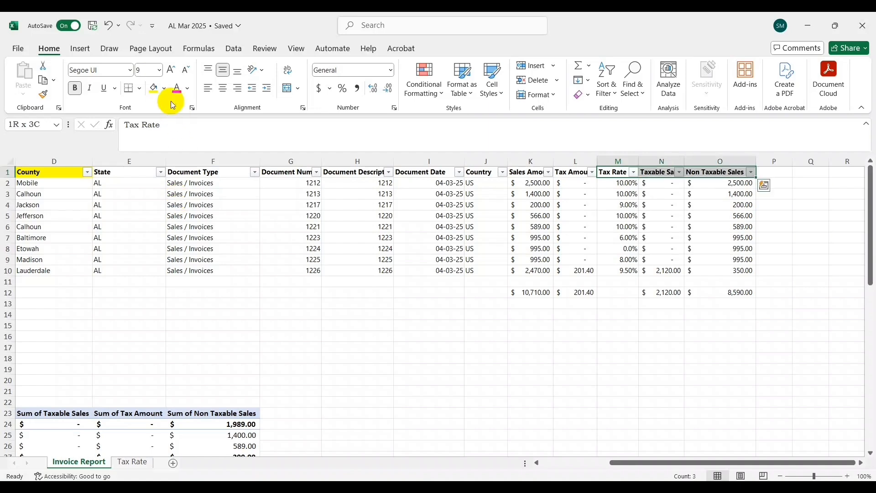
click(157, 94)
- Compare the Tax Rate lookup formula in M2 with the City, County and Tax columns on the Tax Rate sheet
key(Down)
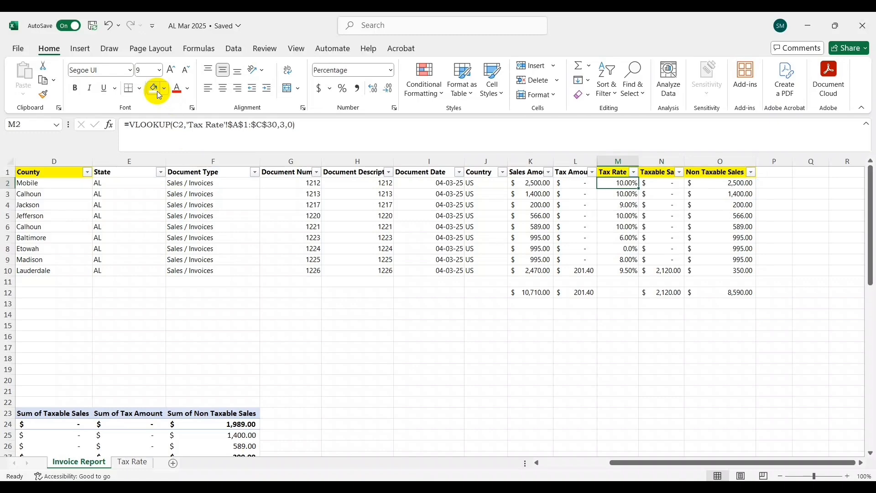
key(ctrl+Page_Down)
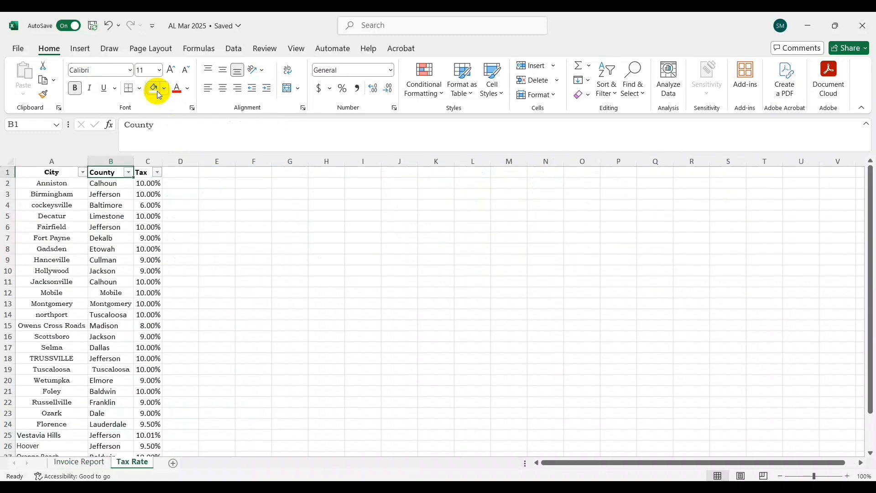
key(Left)
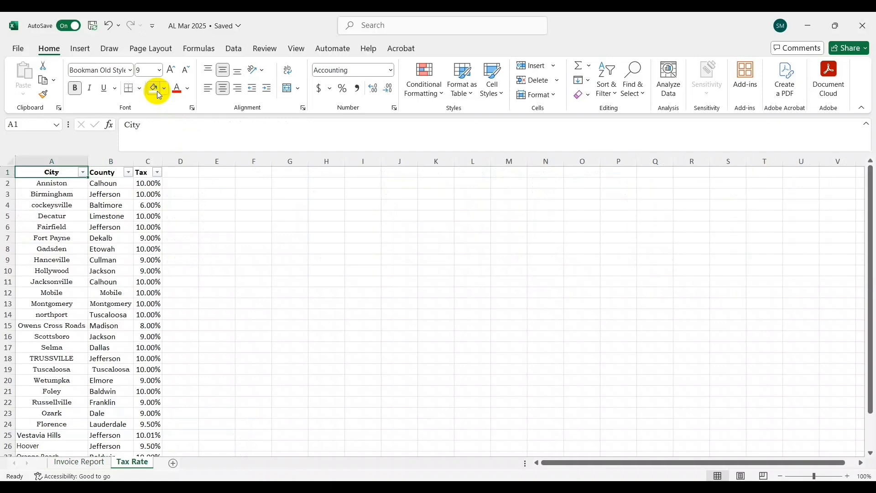
key(Right)
key(Right)
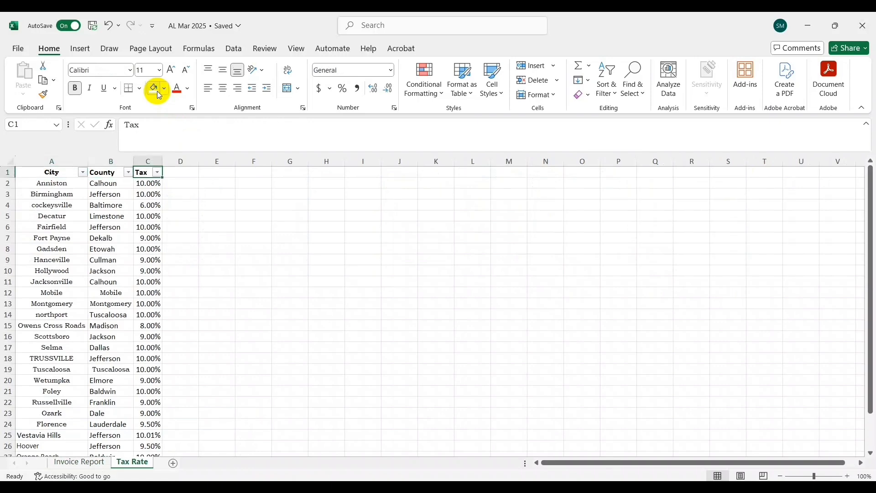
key(Down)
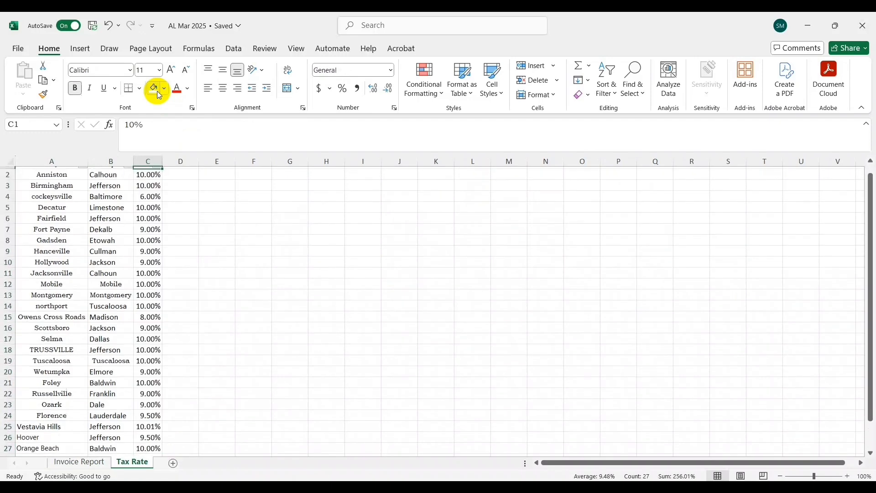
key(Up)
key(ctrl+Page_Up)
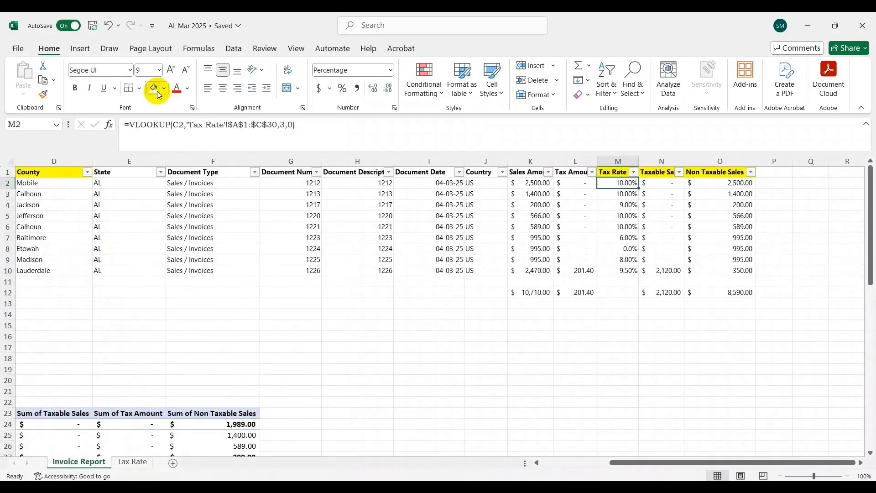
key(Up)
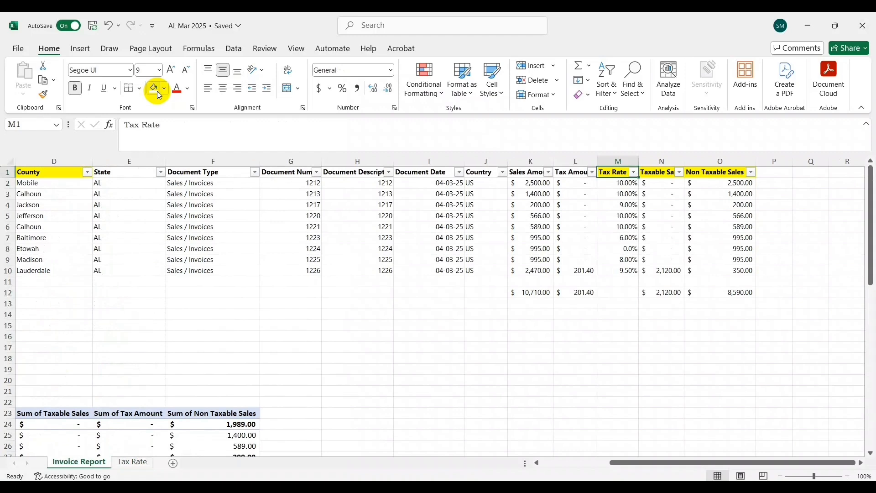
key(Down)
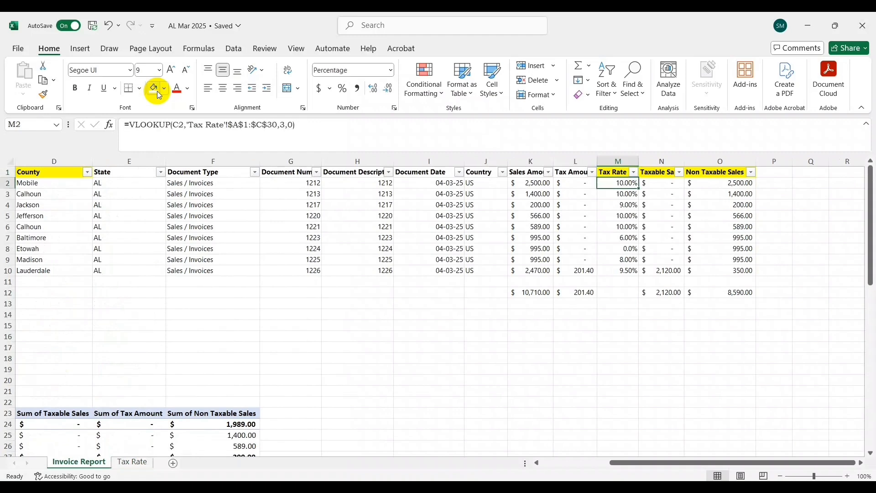
- Inspect the Taxable Sales formula in N10 and the Non Taxable Sales formula in O10
key(Right)
key(Up)
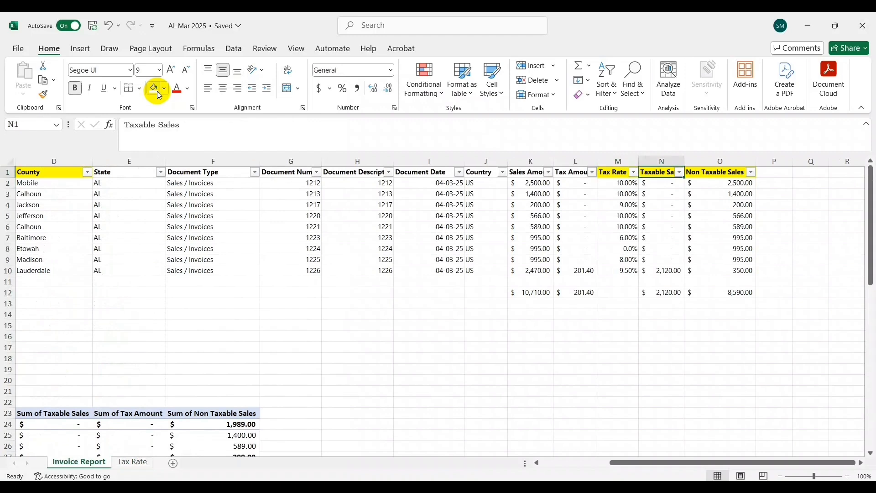
key(ctrl+Down)
key(F2)
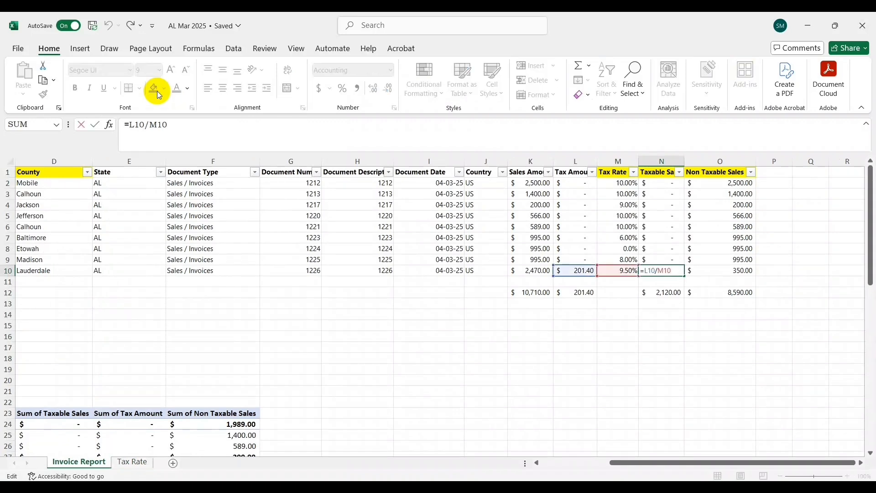
key(ctrl+Return)
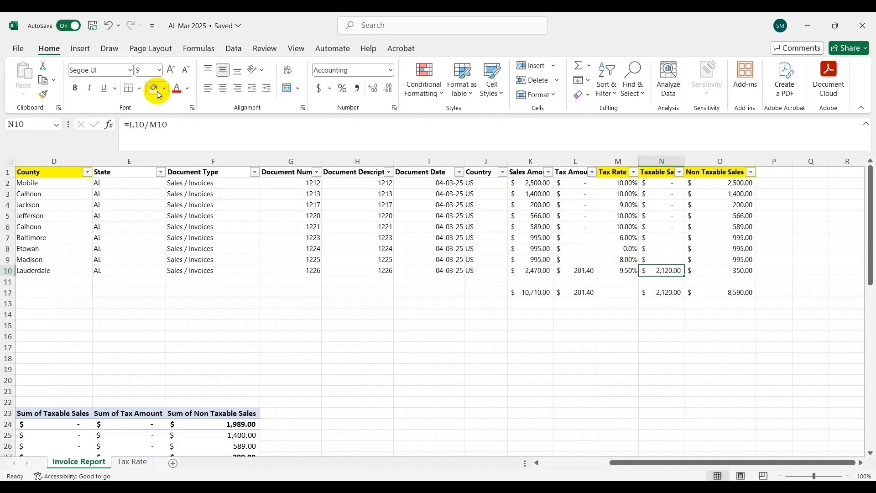
key(Right)
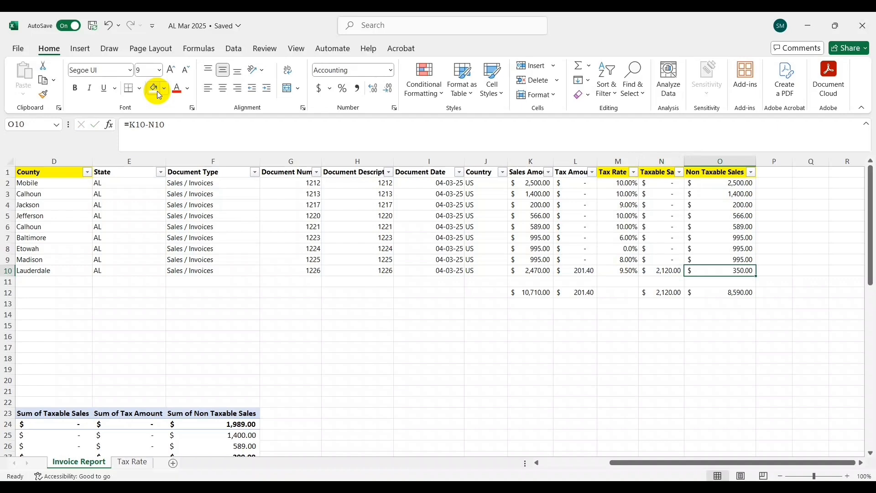
key(Up)
key(Up)
key(Up)
key(Up)
key(Up)
key(Up)
key(Up)
key(Up)
key(Up)
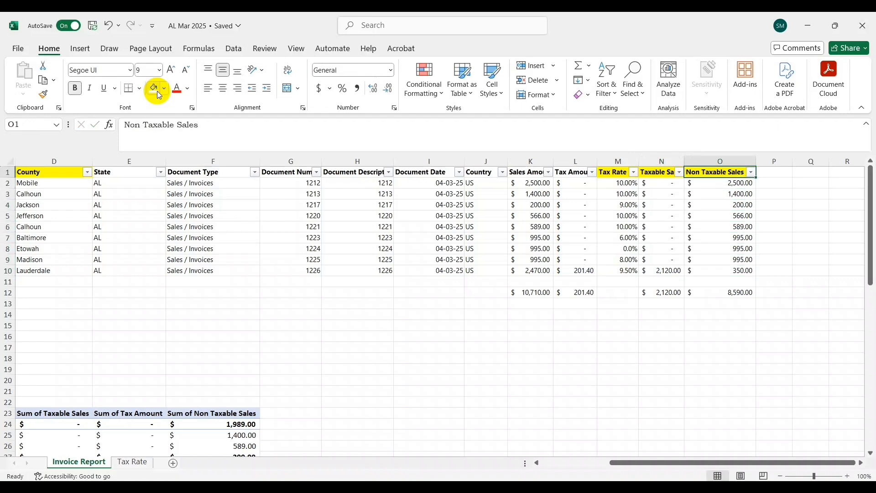
- Review the highlighted headers in M1:O1 and check the Tax Rate lookup formula in M10
key(Left)
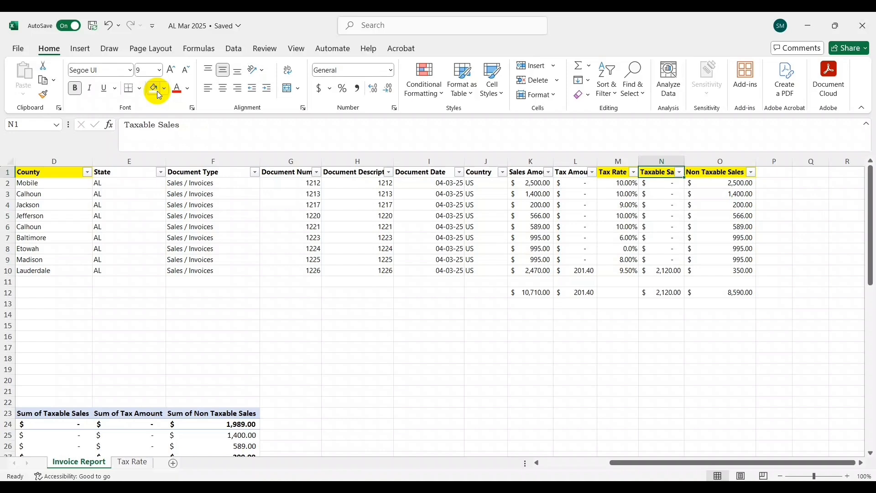
key(Left)
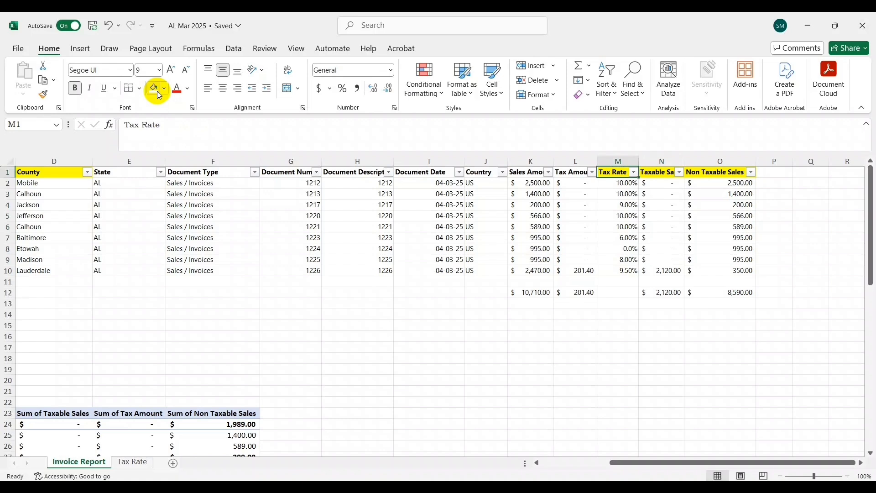
key(shift+Right)
key(shift+Right)
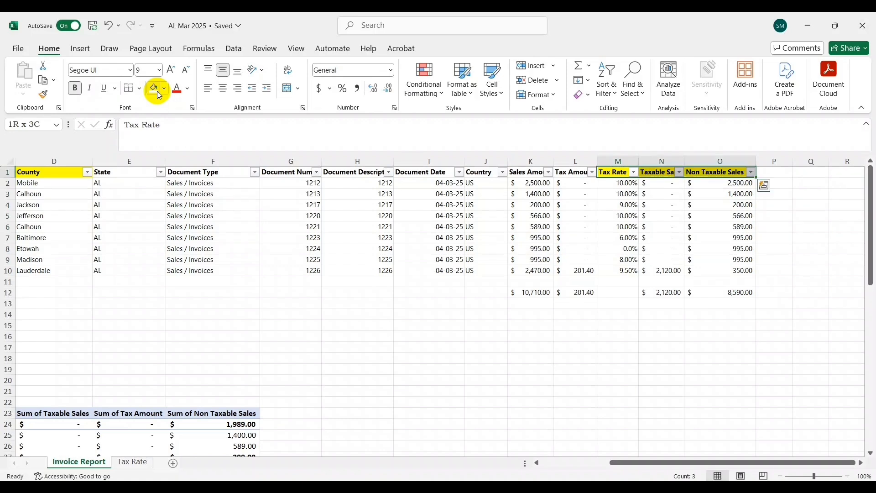
key(Down)
key(Up)
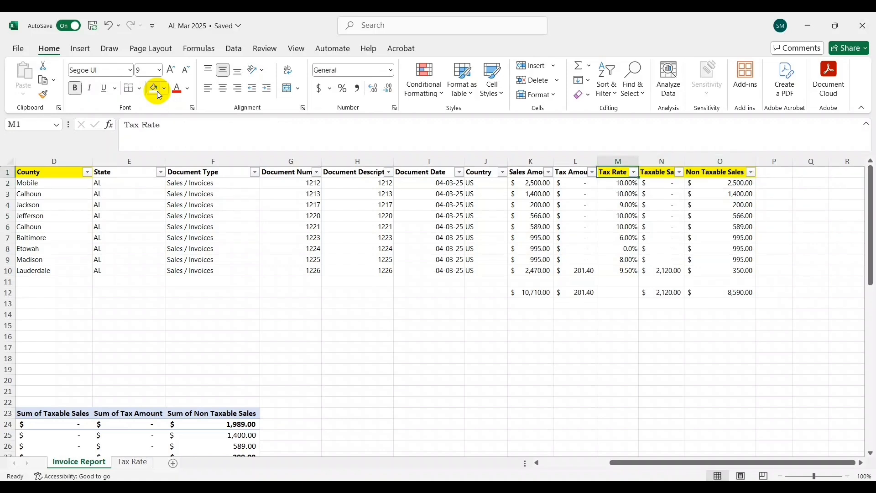
key(Left)
key(Left)
key(ctrl+Down)
key(Right)
key(Right)
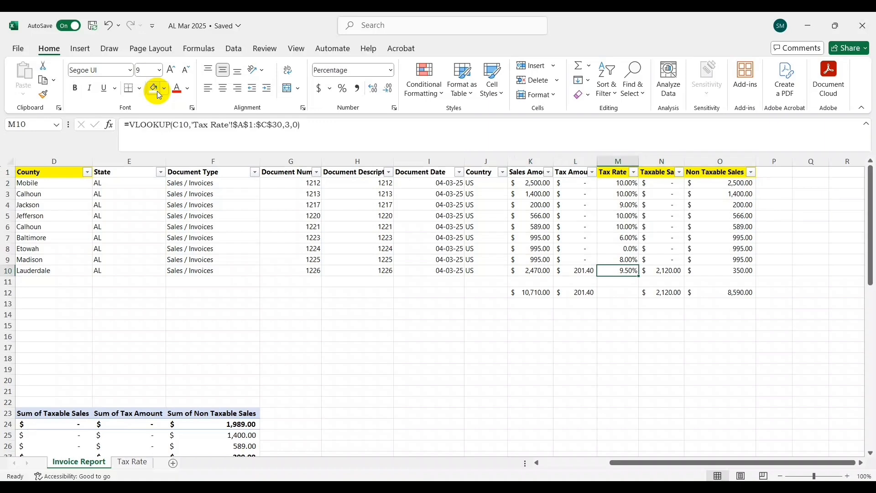
- Check the Tax Rate and Taxable Sales headers, the Tax Rate lookup in M10 and the Non Taxable Sales formula in O10
key(ctrl+Up)
key(Right)
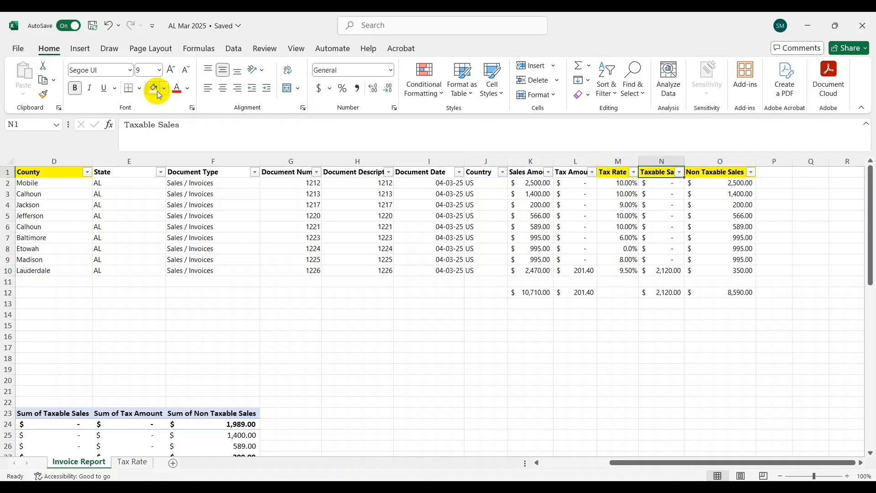
key(Left)
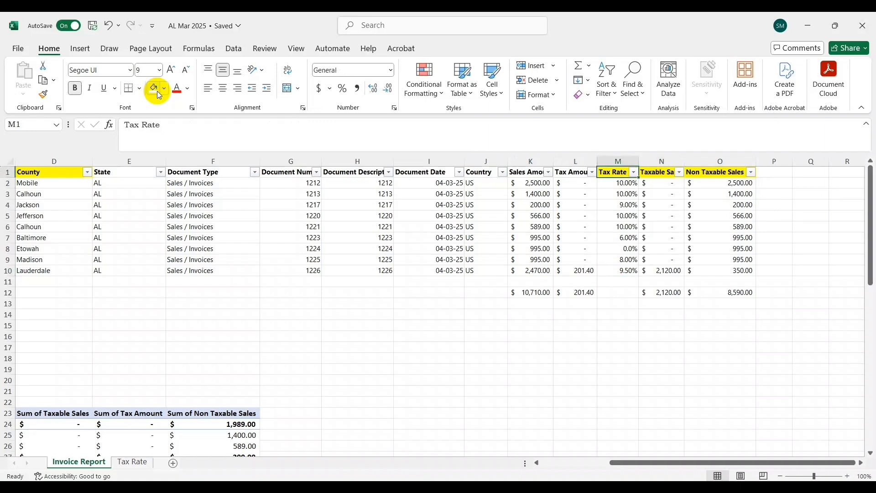
key(ctrl+Down)
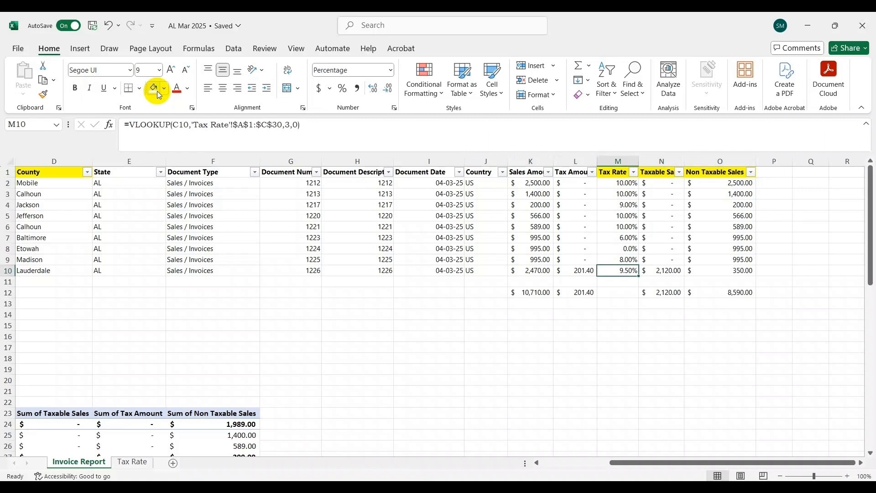
key(Right)
key(Right)
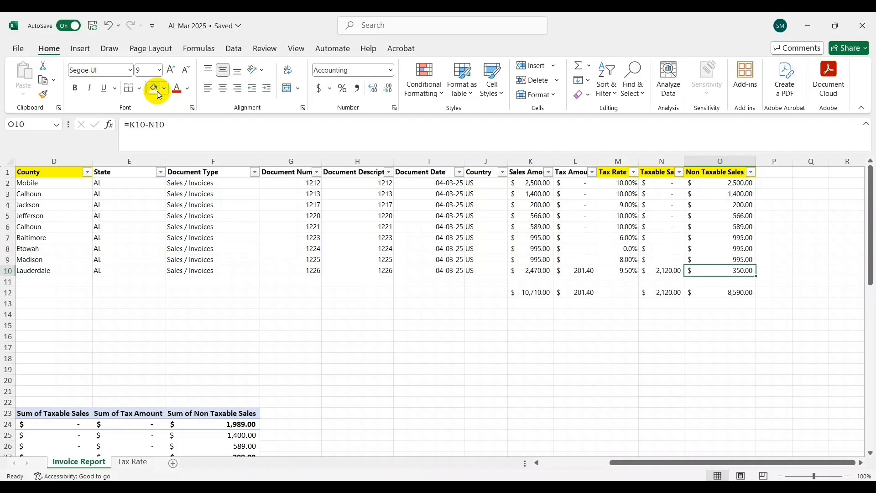
- Review the customer, city and county entries in row 10 of the invoice report
key(Home)
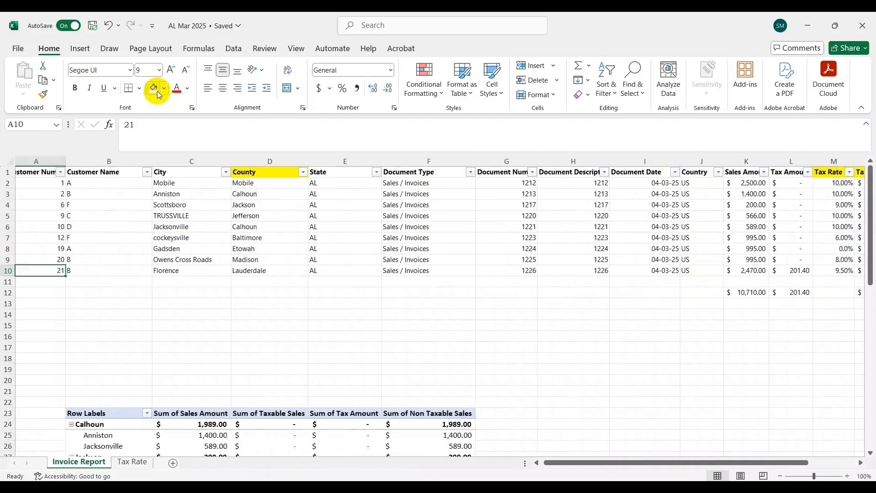
key(Right)
key(Right)
key(Right)
key(Left)
key(Left)
key(Left)
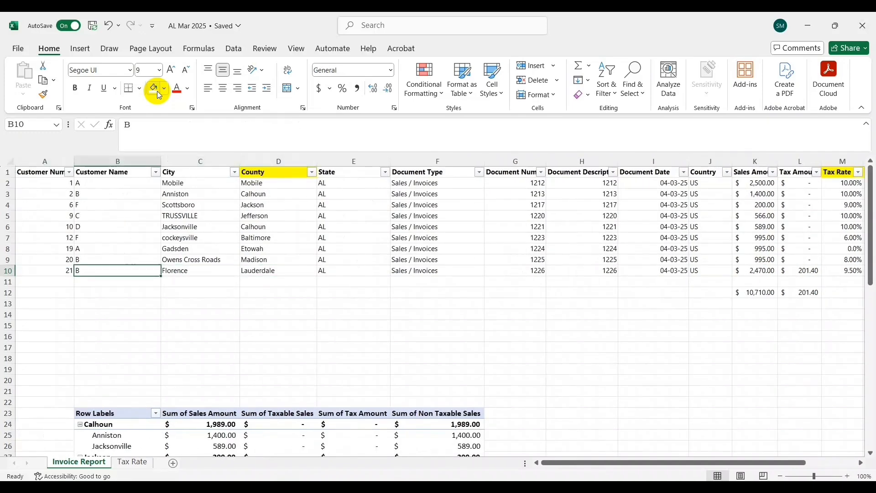
- Examine the pivot table from B23 down to its Grand Total row, which groups sales by county and city
key(ctrl+Down)
key(ctrl+Up)
key(Right)
key(ctrl+Down)
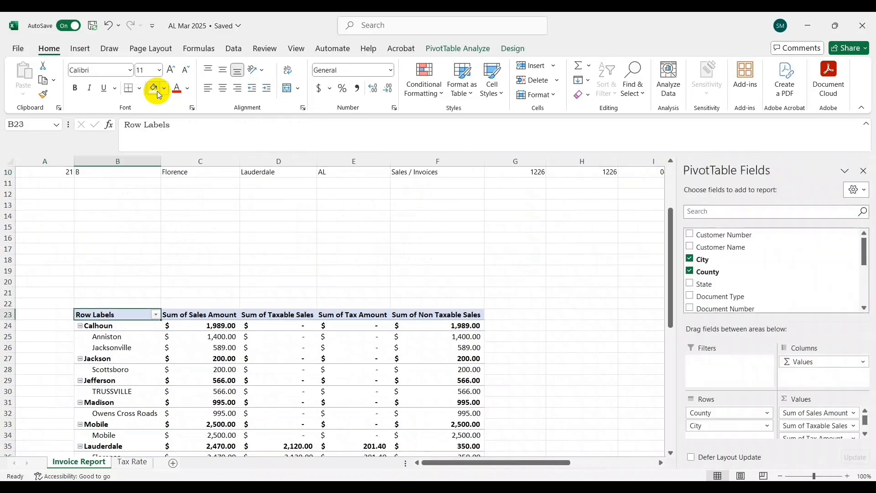
key(ctrl+Down)
key(ctrl+Up)
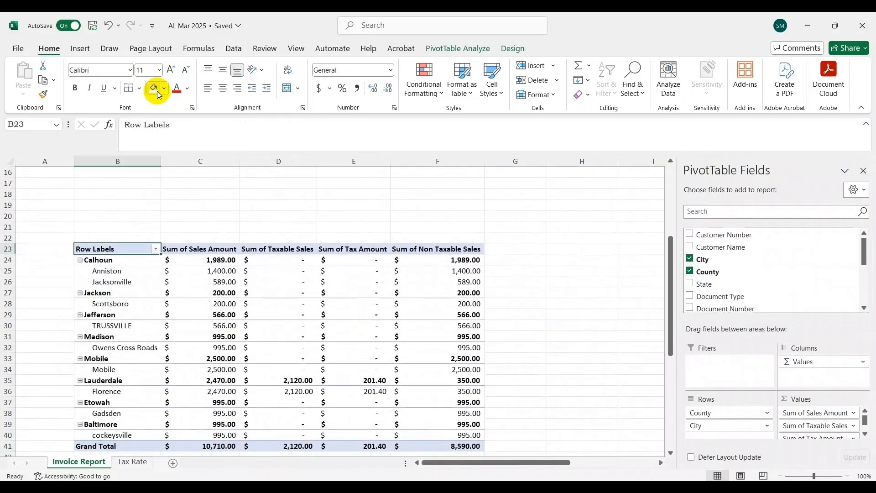
key(ctrl+Up)
key(Down)
key(Up)
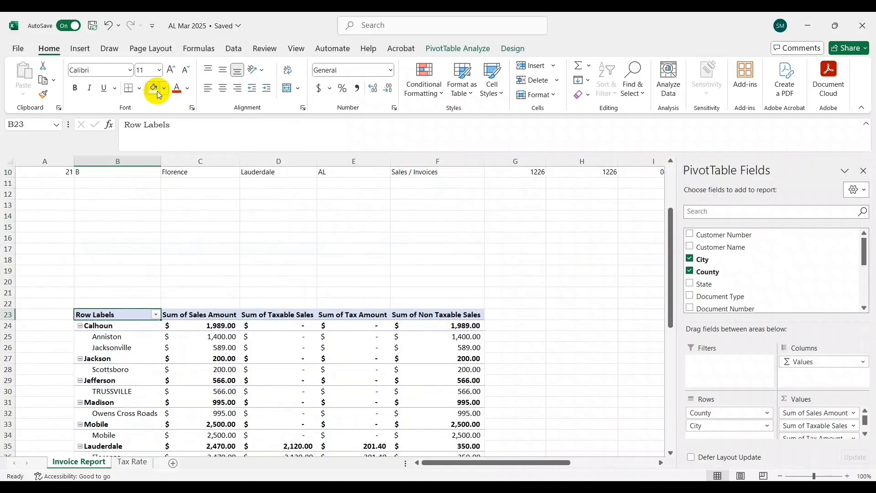
key(Down)
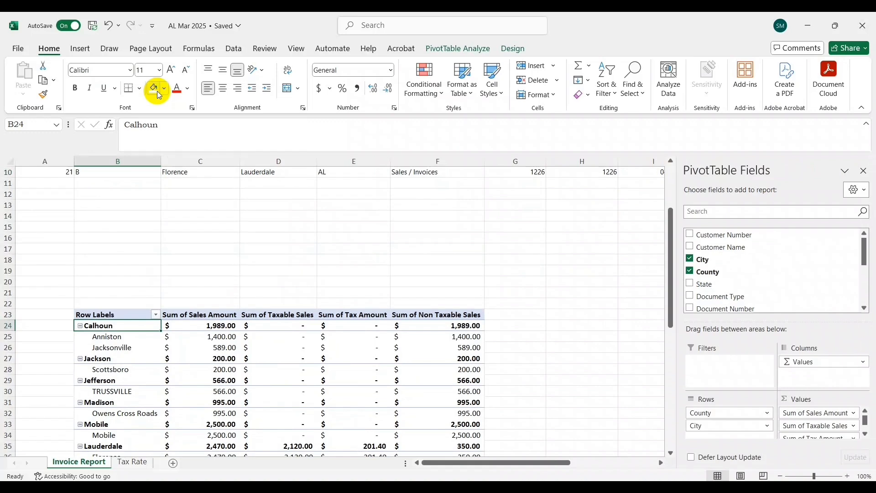
- Examine the last invoice row and the totals row beneath it across to the Taxable Sales column
key(ctrl+Up)
key(ctrl+Up)
key(Right)
key(Right)
key(Right)
key(Right)
key(Right)
key(Right)
key(Right)
key(Right)
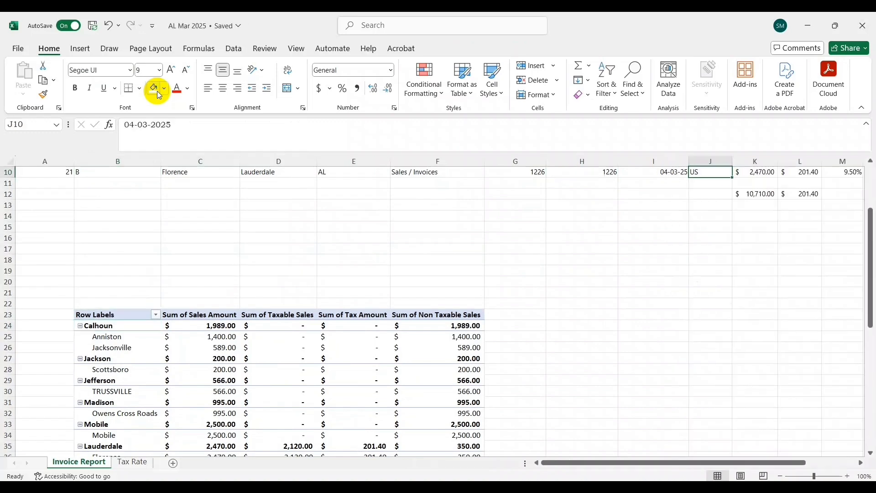
key(Right)
key(Right)
key(Down)
key(Down)
key(Down)
key(Right)
key(Right)
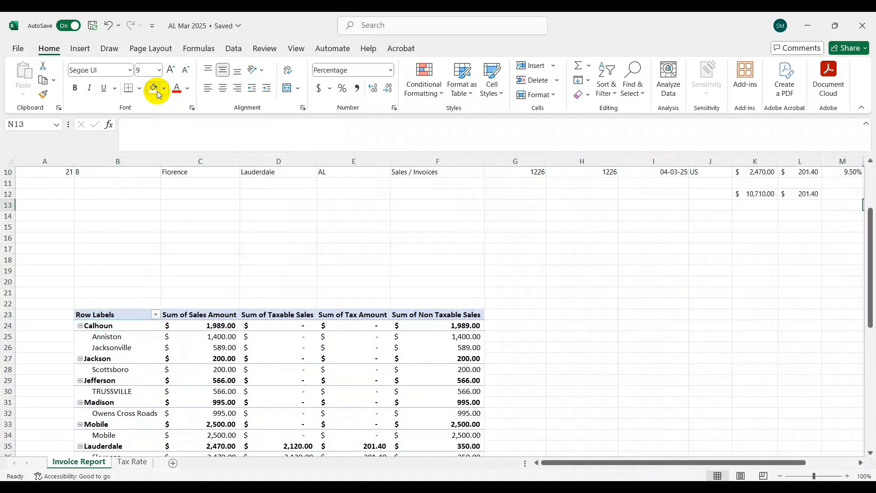
- Compare the Sales Amount and Tax Amount entries of the last invoices with the totals in row 12
key(Left)
key(Left)
key(Up)
key(Up)
key(Up)
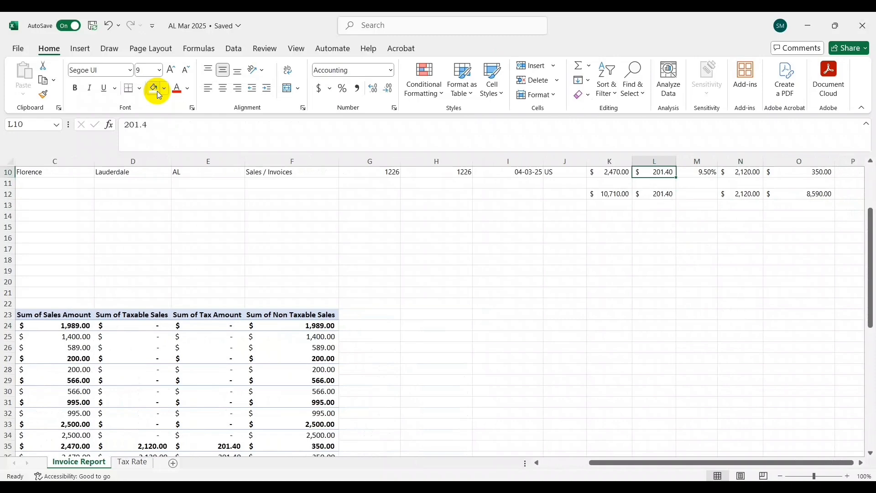
key(Up)
key(Up)
key(Left)
key(Down)
key(Down)
key(Down)
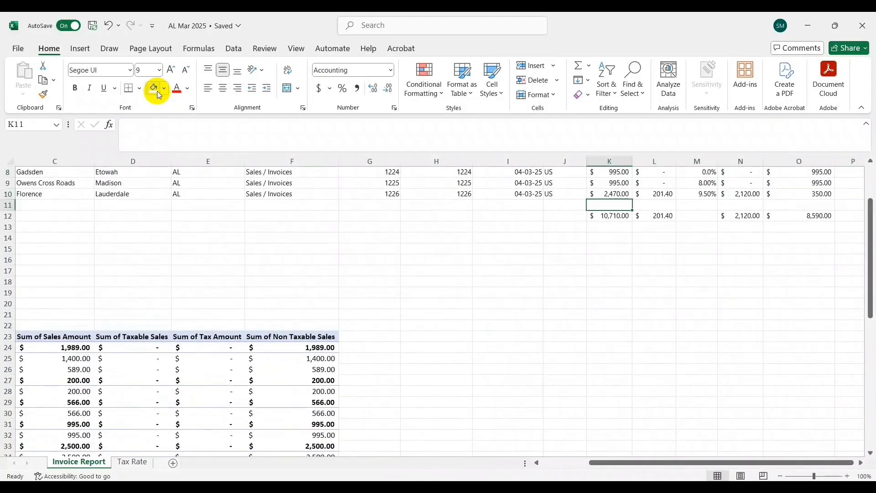
key(Down)
key(Down)
key(Down)
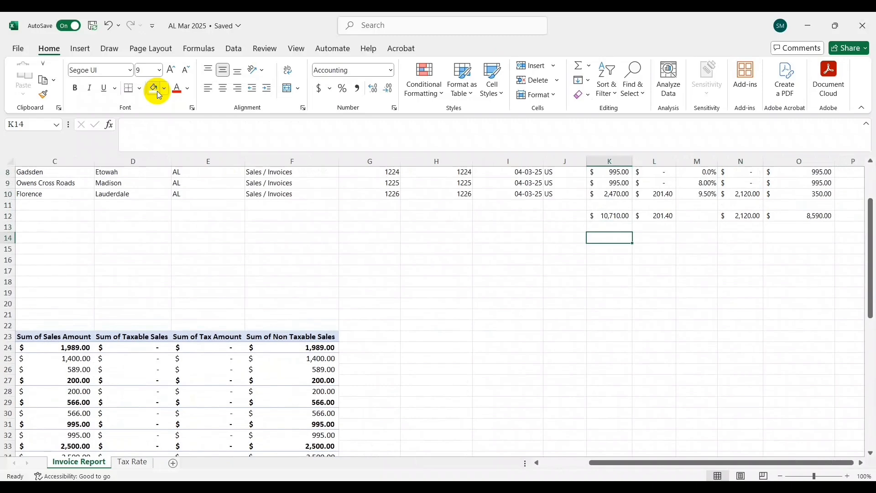
- Switch to My Alabama Taxes in Chrome and start filing the outstanding 28-Feb-2025 Sellers Use Tax return, showing its General sales section
key(alt+Tab)
key(Tab)
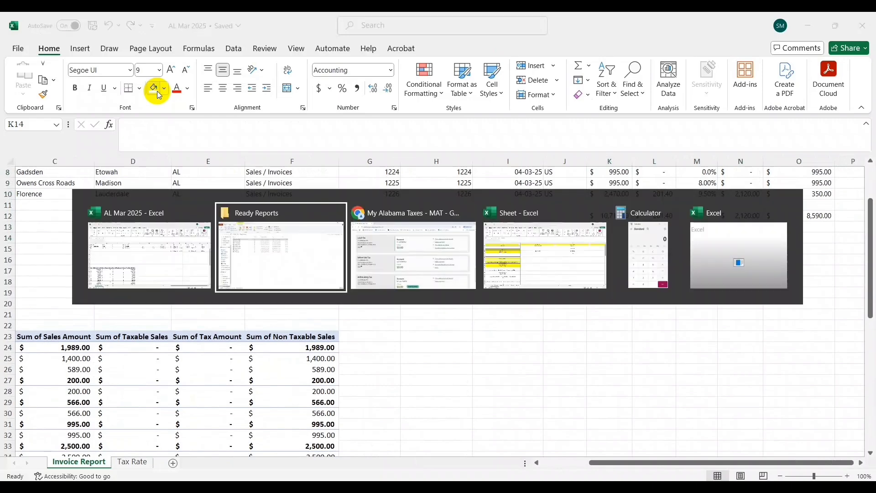
scroll(157, 91, down, 3)
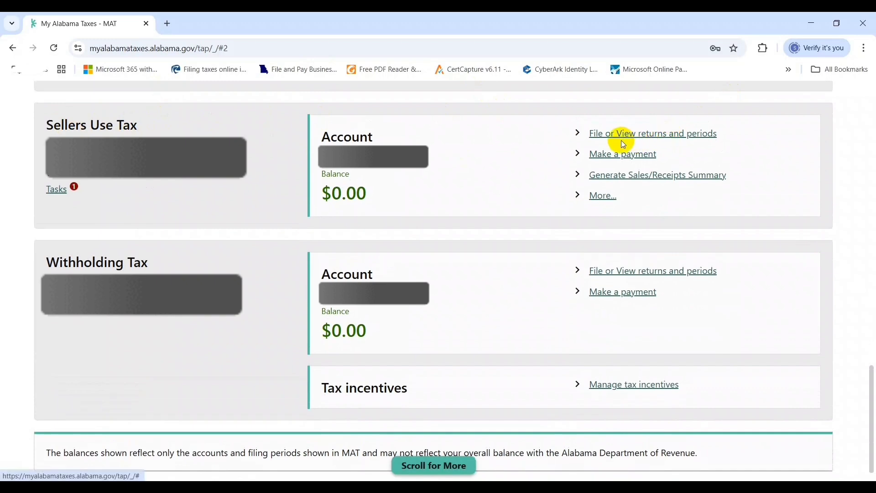
click(674, 139)
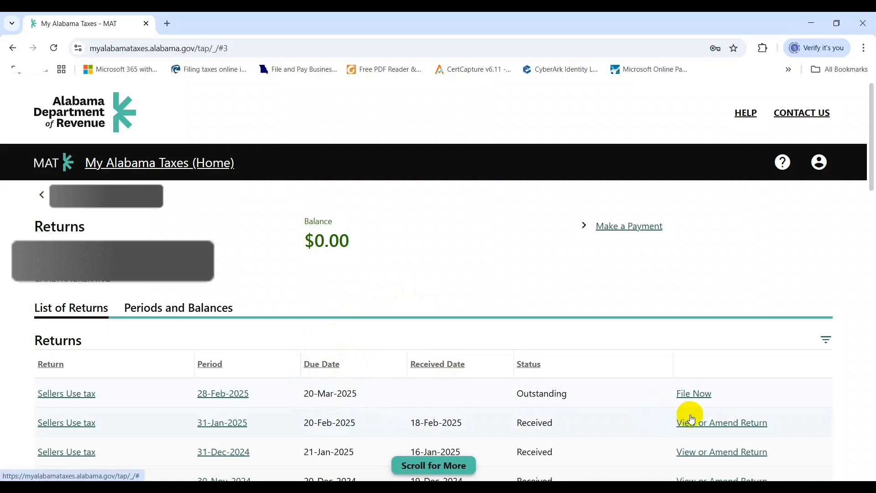
click(689, 391)
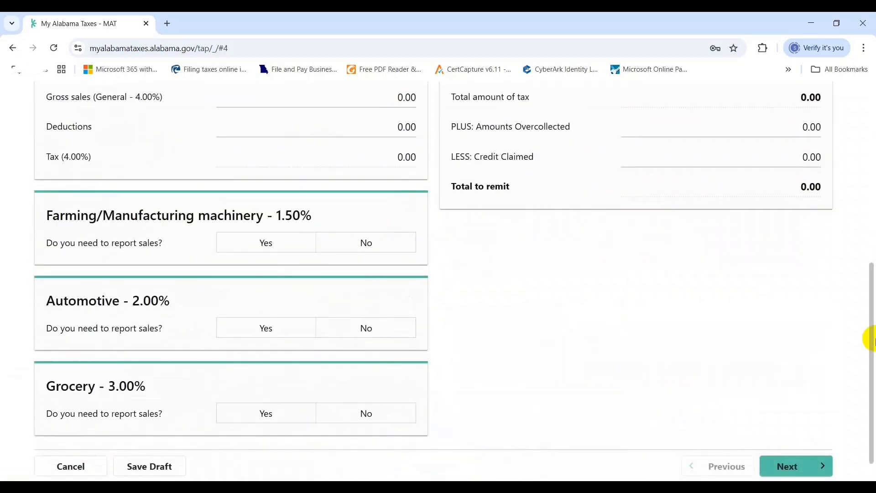
drag(870, 336, 871, 279)
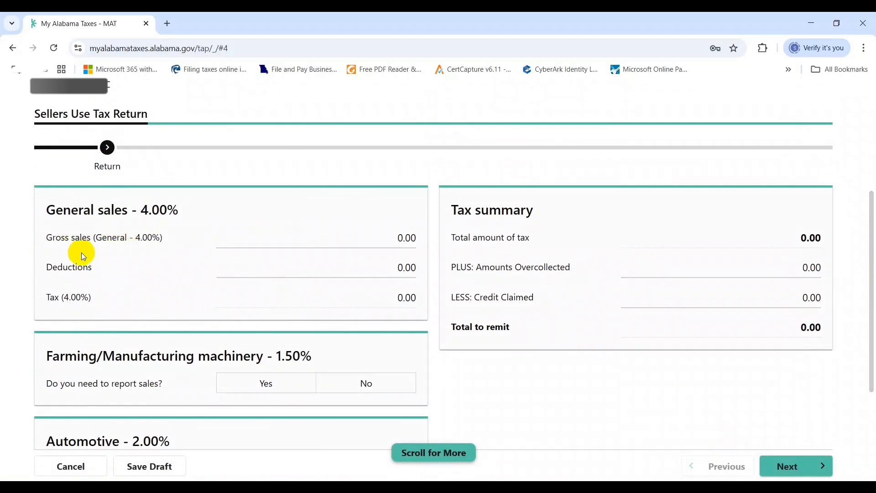
- Switch to the AL Mar 2025 workbook in Excel and review the headers from Sales Amount to Non Taxable Sales
key(alt+Tab)
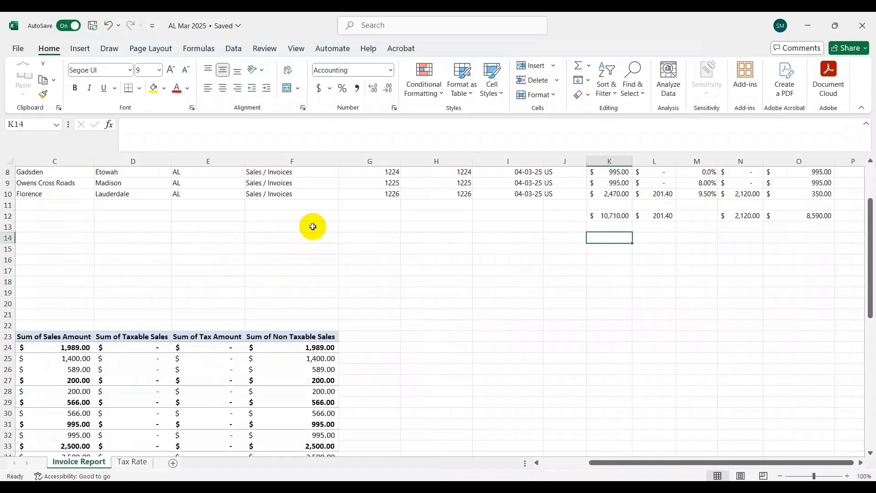
key(ctrl+Up)
key(ctrl+Up)
key(ctrl+Up)
key(Right)
key(Right)
key(Right)
key(Right)
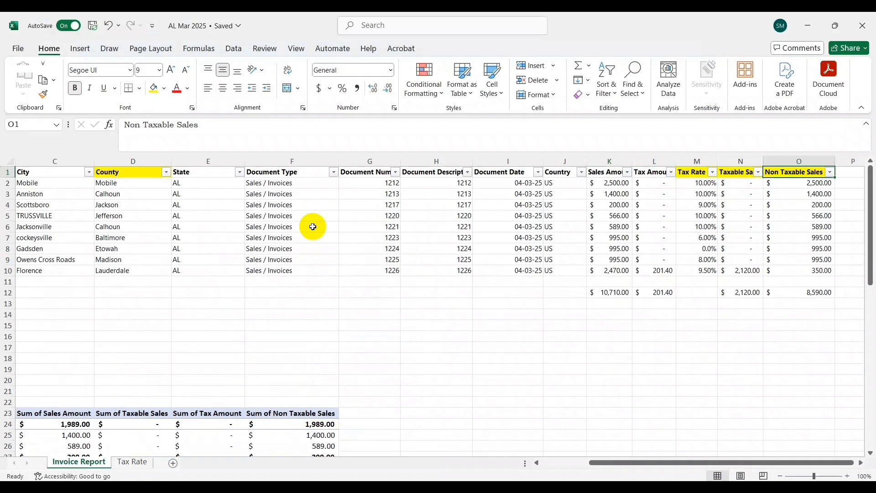
- Copy the Sales Amount total from K12 into Gross sales (General - 4.00%) of the return in Chrome
key(Left)
key(Left)
key(Left)
key(Left)
key(ctrl+Down)
key(ctrl+Down)
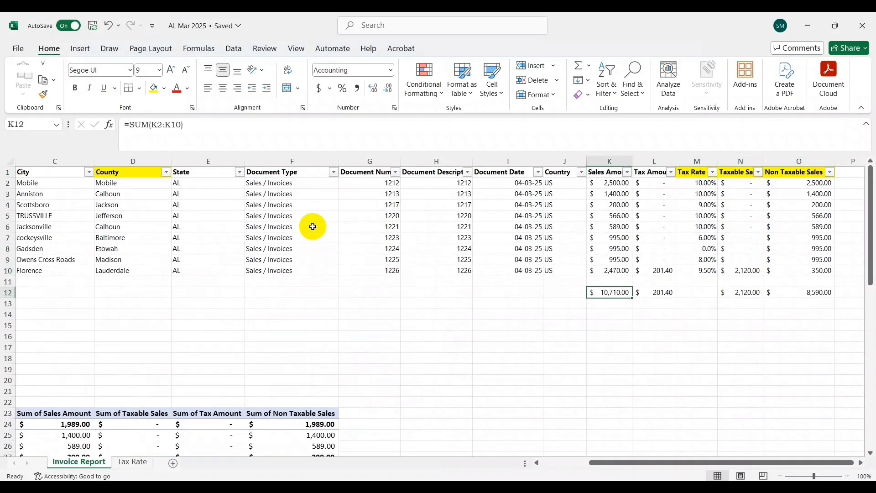
key(alt+Tab)
key(alt+Tab)
key(ctrl+c)
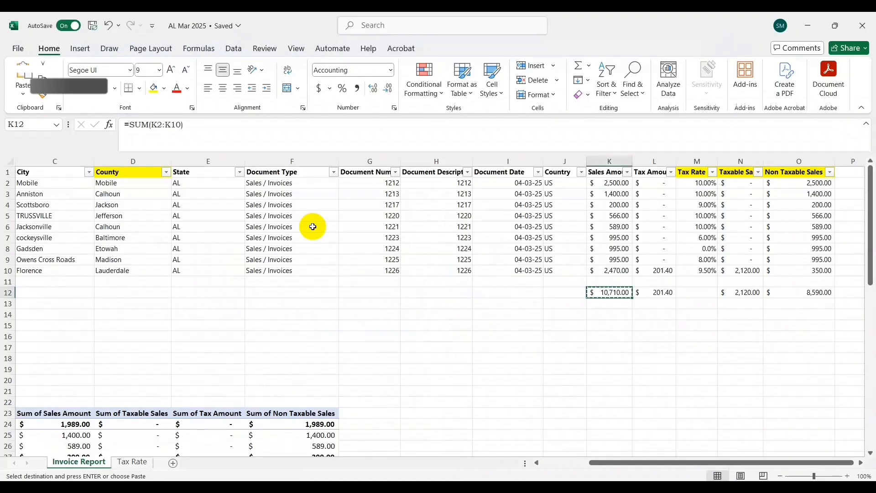
key(alt+Tab)
click(351, 234)
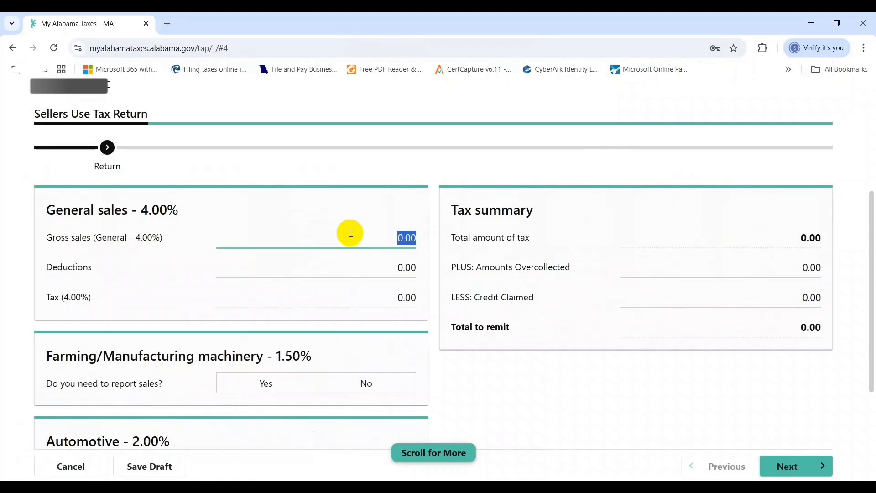
key(ctrl+v)
- Copy the Non Taxable Sales total from O12 of the Excel workbook into the return's Deductions in Chrome
key(alt+Tab)
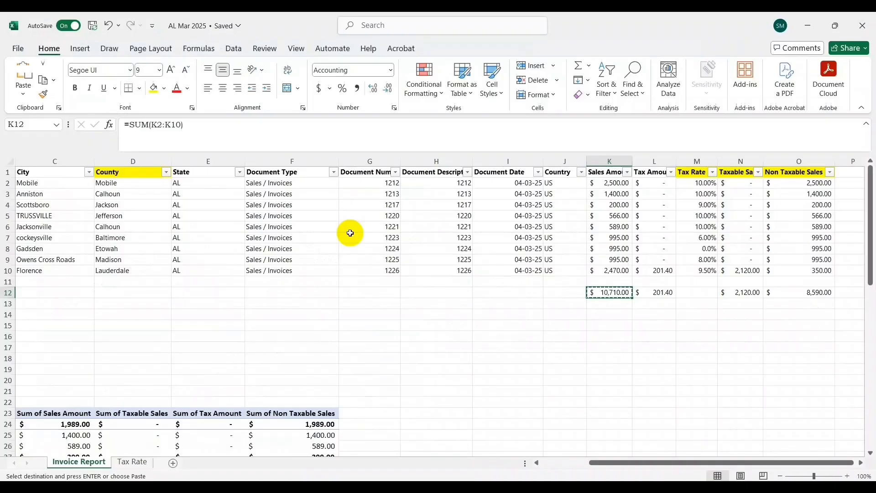
key(Right)
key(Right)
key(Right)
key(Right)
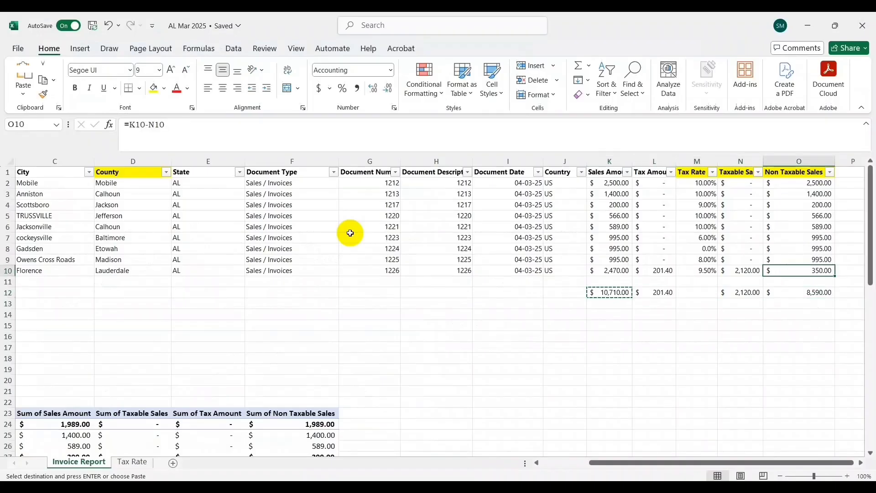
key(ctrl+c)
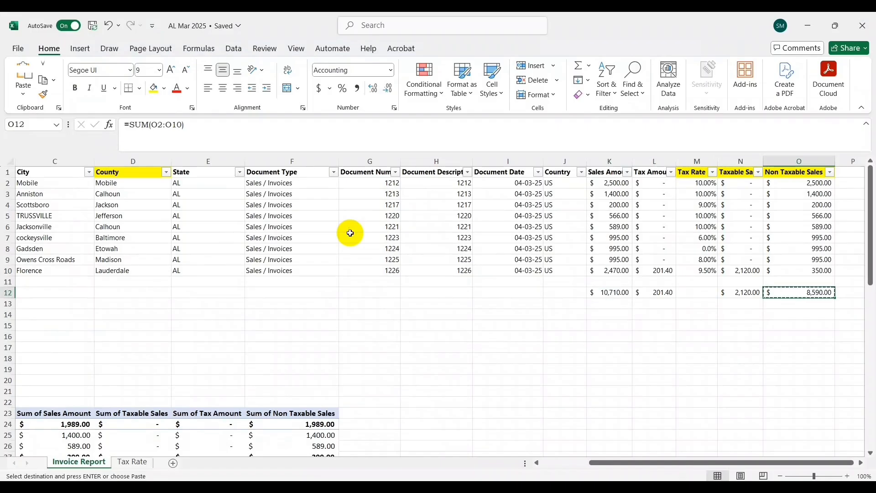
key(alt+Tab)
key(ctrl+v)
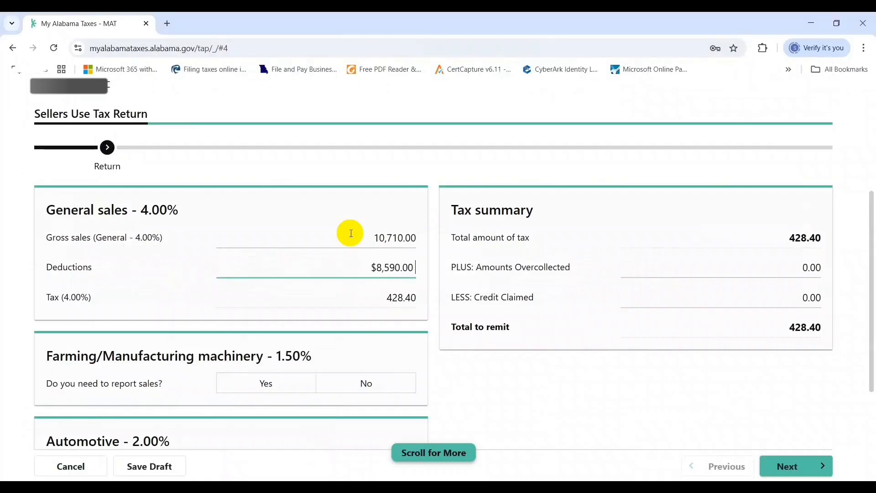
key(Tab)
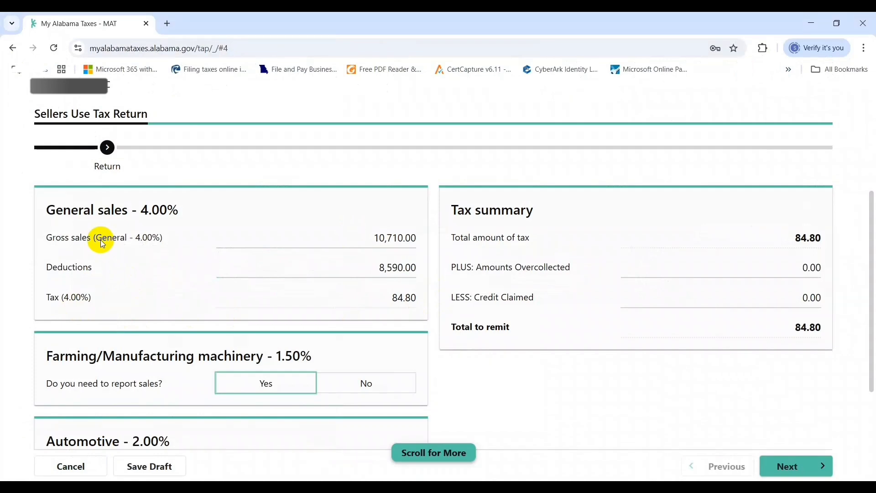
- Switch to the Excel workbook and label cell K16 as State Tax
key(alt+Tab)
key(Left)
key(Left)
key(Left)
key(Left)
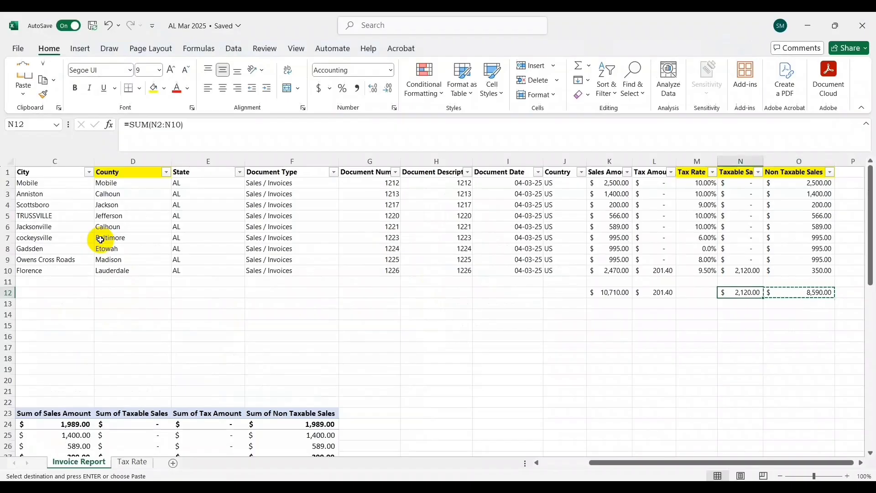
key(Down)
key(Down)
key(Down)
key(Down)
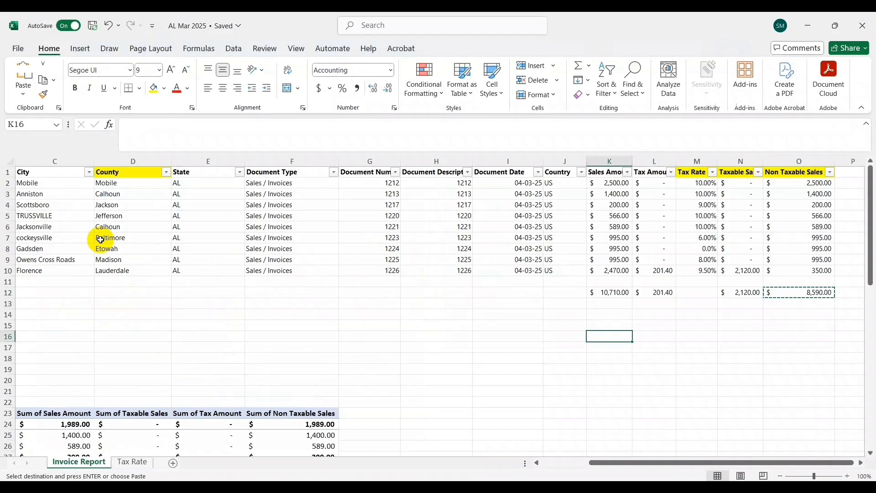
text(Sa)
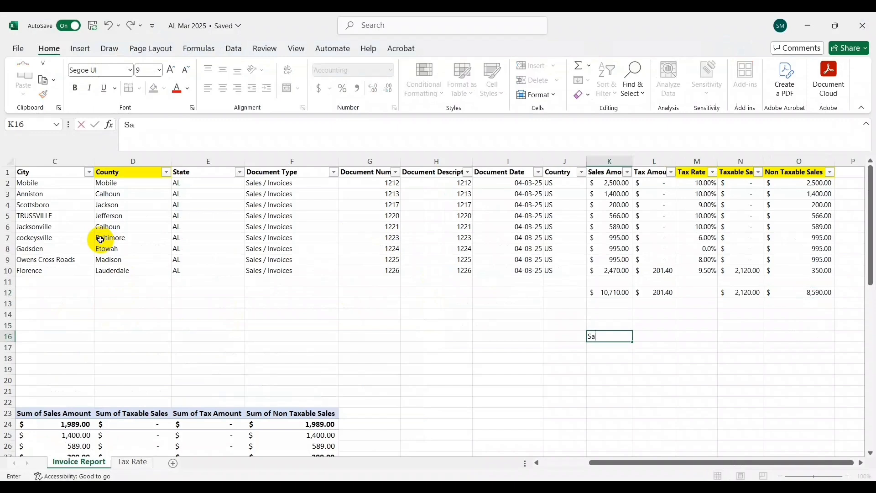
text(tate Tax)
key(Return)
- Check the return's total tax in Chrome and enter 84.8 beside State Tax in L16 of the Excel workbook
key(alt+Tab)
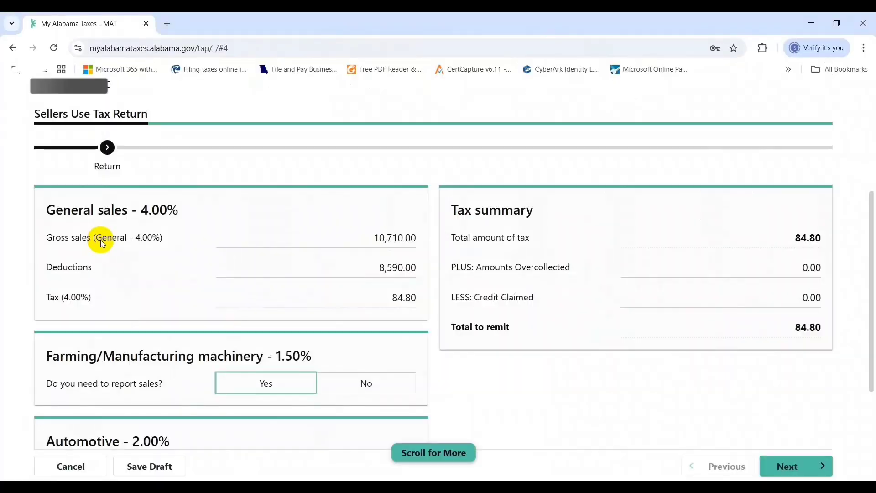
key(alt+Tab)
text(84.8)
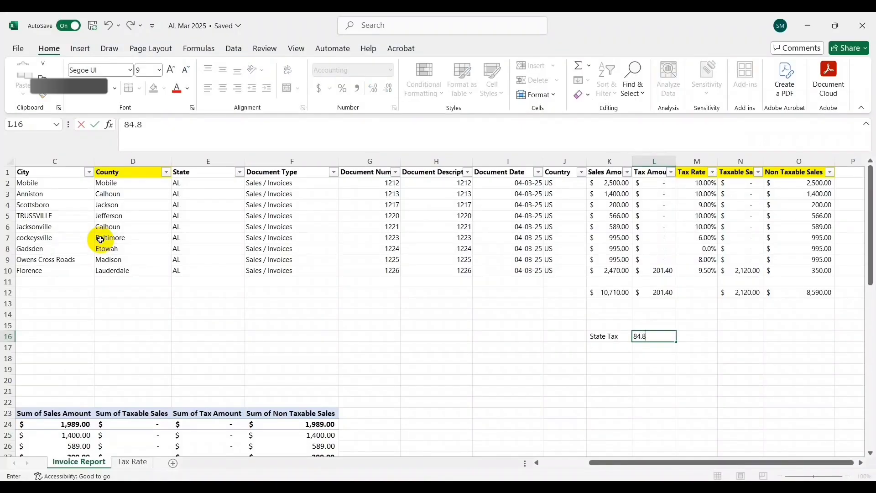
key(Return)
- Switch to Chrome, advance the Sellers Use Tax return to its Summary and review the sales and tax totals
key(alt+Tab)
scroll(101, 239, down, 3)
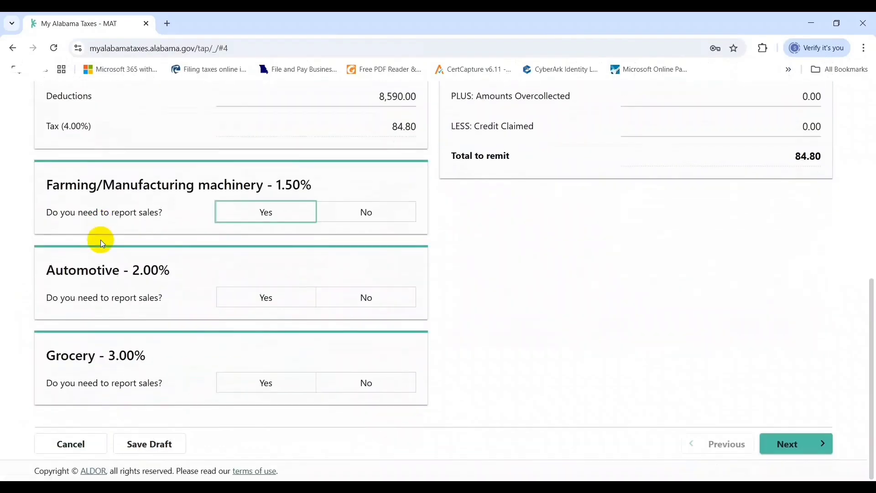
click(799, 441)
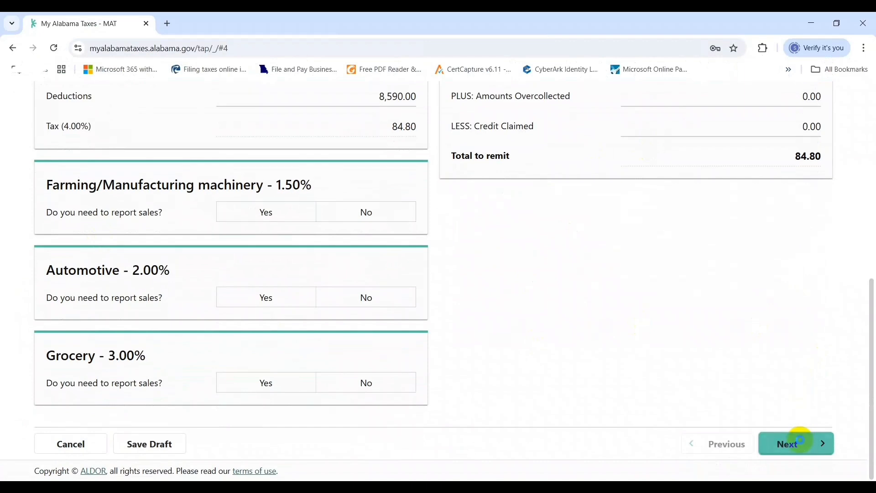
drag(870, 279, 871, 407)
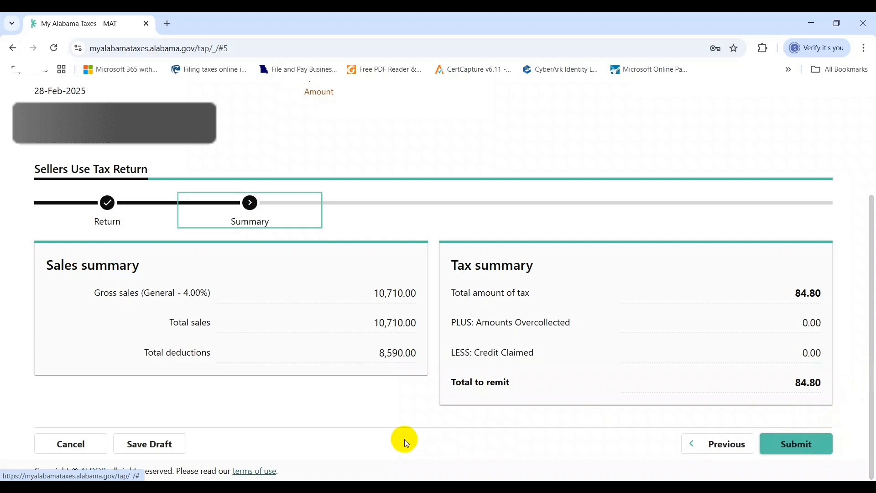
- Cancel the Sellers Use Tax return without submitting it and go back from the Returns list to the tax accounts overview
click(68, 446)
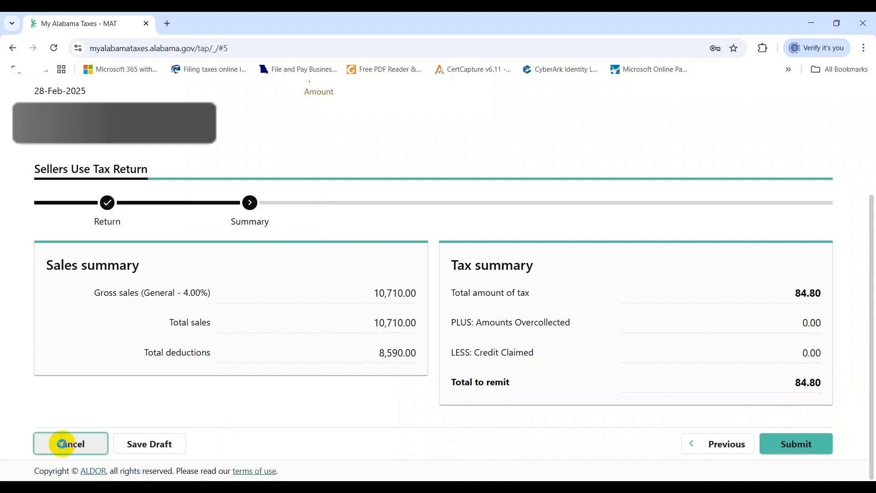
click(629, 328)
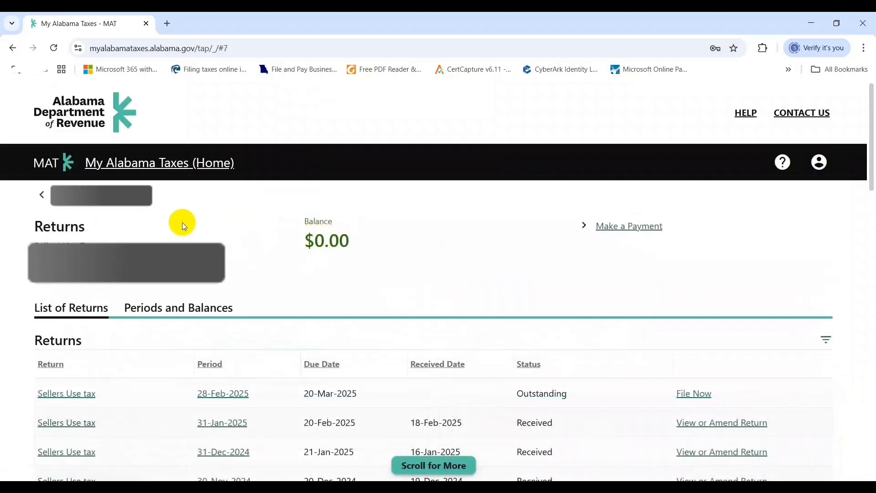
click(112, 195)
- Switch to the AL Mar 2025 workbook in Excel and examine the county and city pivot table down to its Grand Total row
key(alt+Tab)
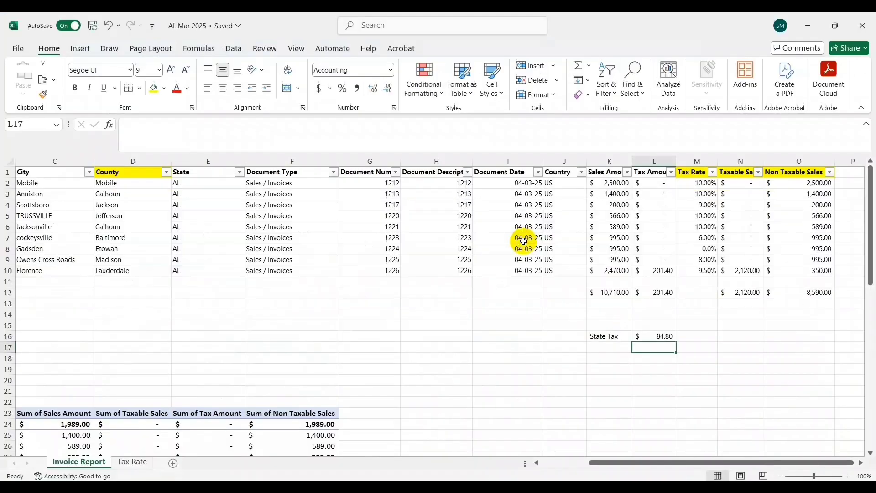
key(Right)
key(Up)
key(Up)
key(Up)
key(Up)
key(Up)
key(Up)
key(Up)
key(Up)
key(Up)
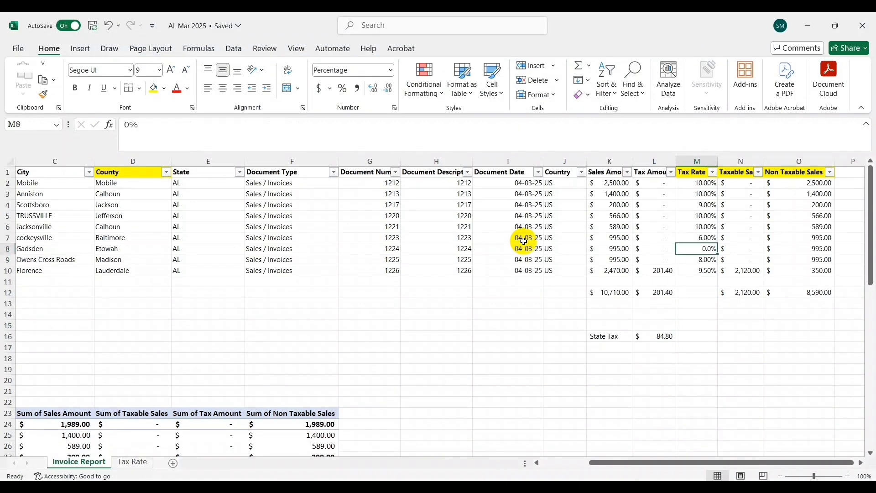
key(Home)
key(Right)
key(Down)
key(Down)
key(ctrl+Down)
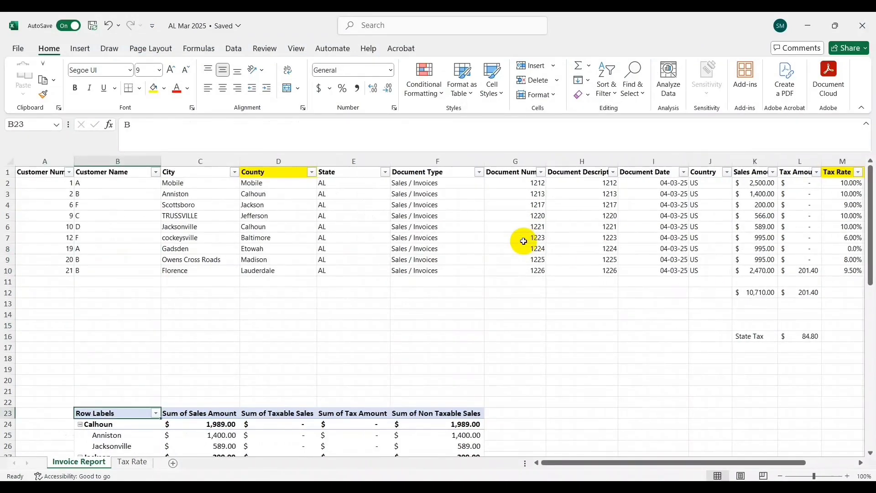
key(ctrl+Down)
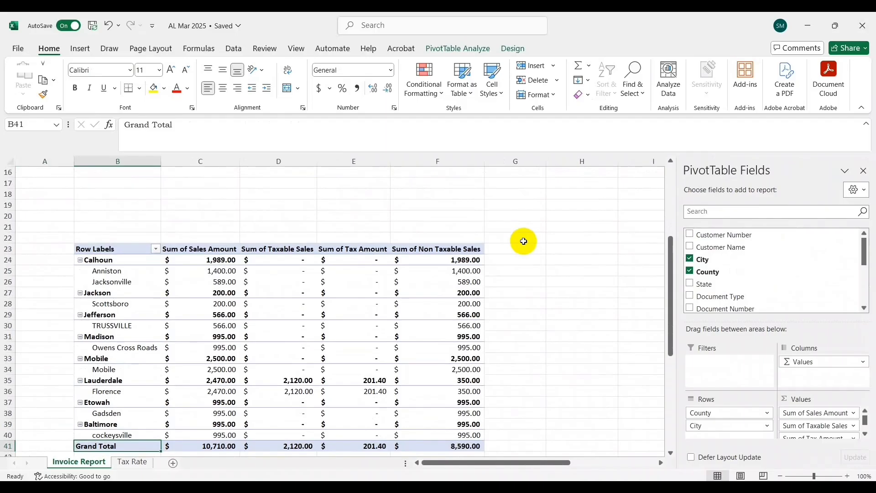
- Switch to Chrome, show the Local Tax account's returns and start filing the 28-Feb-2025 Local Tax Return
key(alt+Tab)
scroll(523, 241, down, 15)
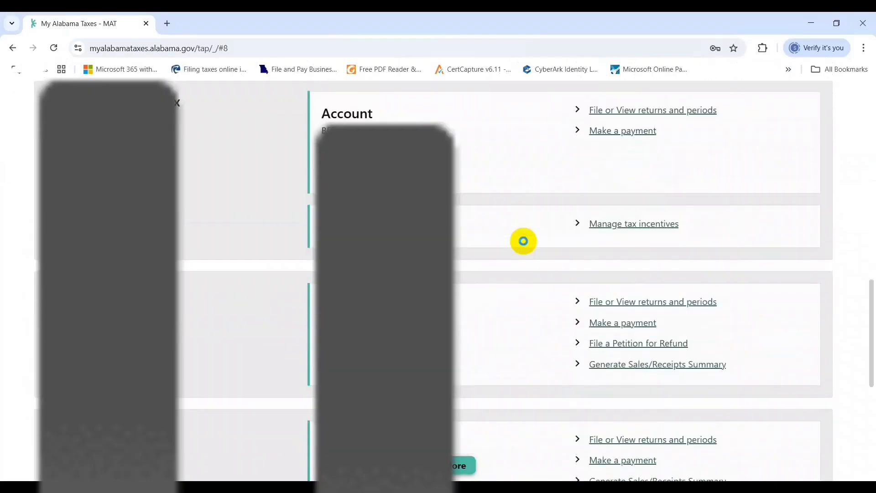
scroll(870, 355, up, 6)
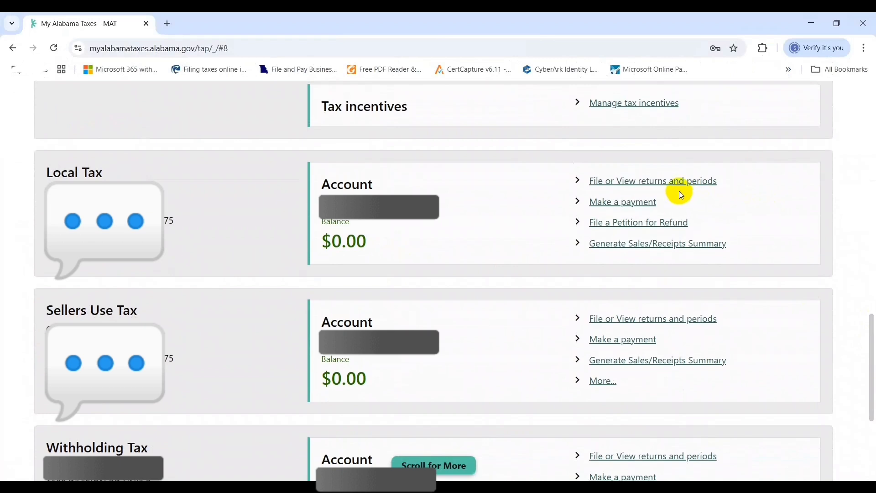
click(647, 183)
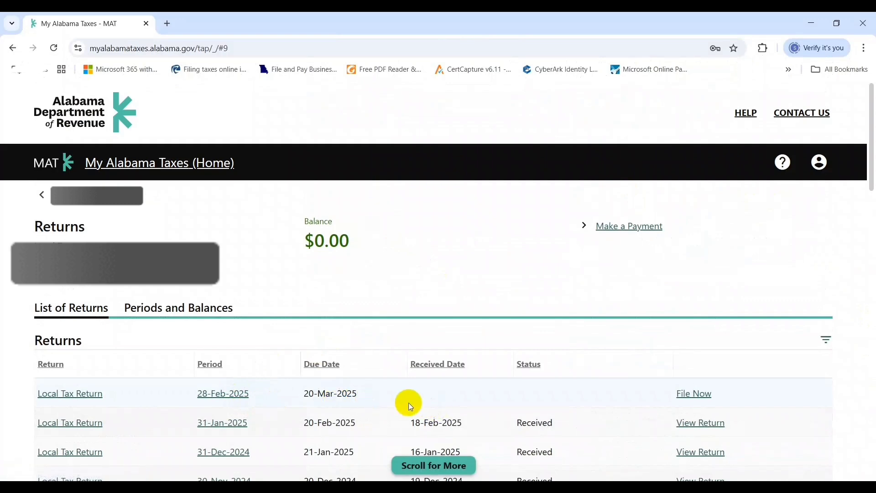
click(689, 394)
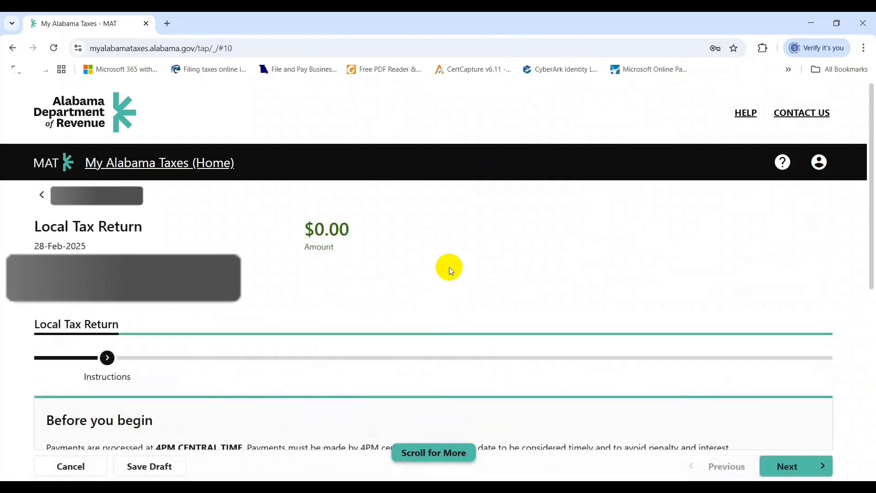
- Read through the Local Tax Return instructions and continue to the Return Table with its list of localities
scroll(872, 283, down, 10)
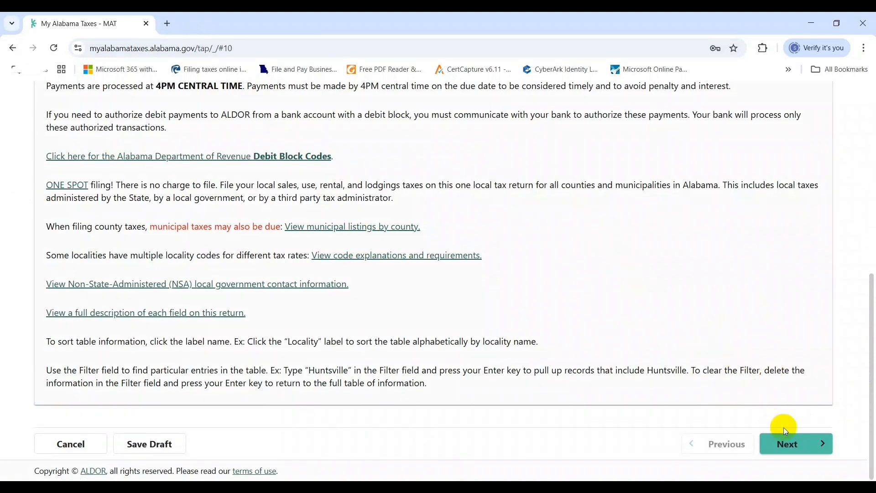
click(818, 444)
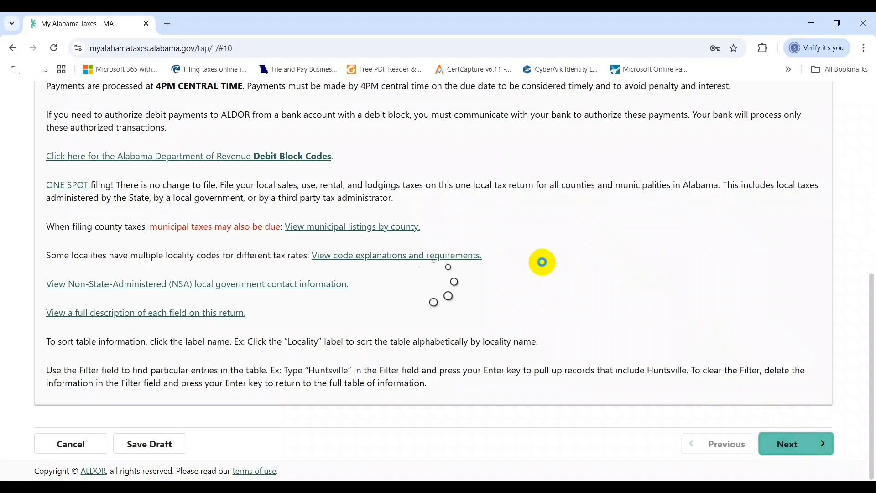
scroll(542, 262, down, 8)
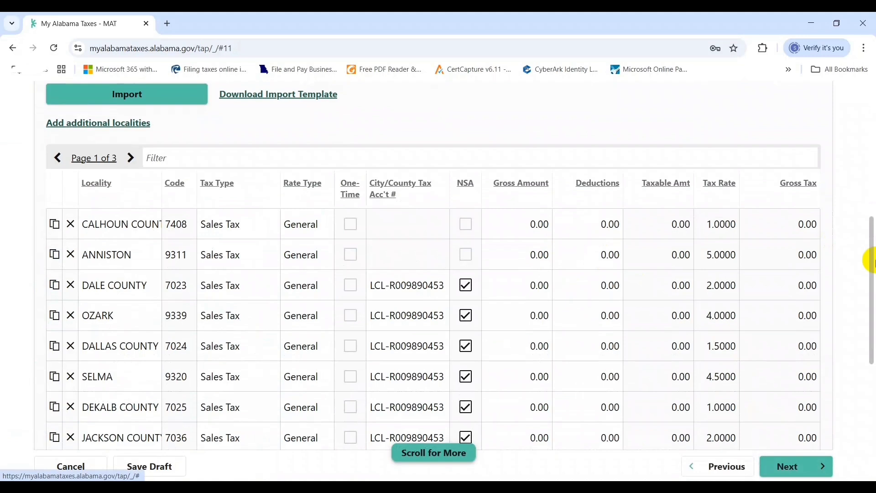
- Switch to the Excel workbook and examine the pivot table's county rows and the City column of the invoice report
key(alt+Tab)
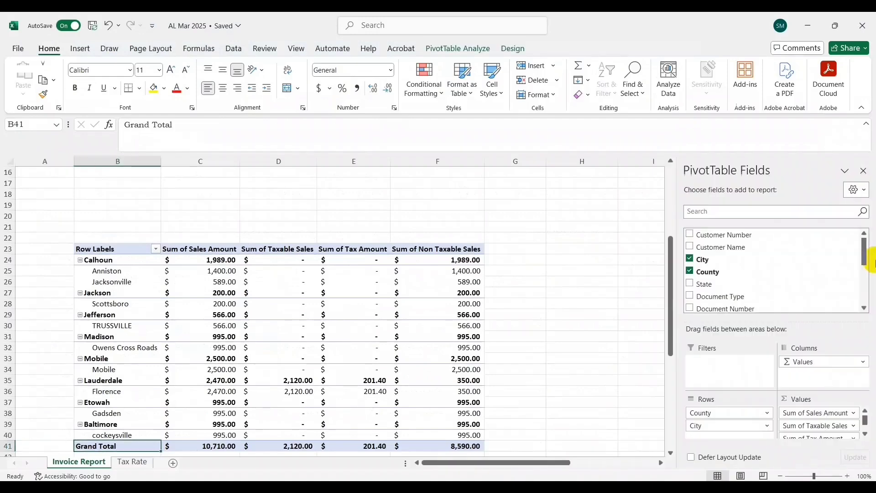
key(ctrl+Up)
key(Down)
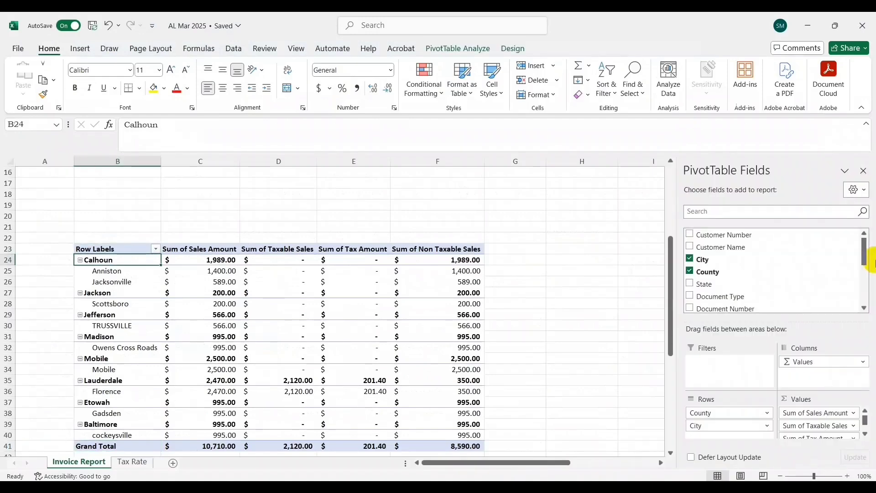
key(ctrl+Up)
key(ctrl+Up)
key(ctrl+Up)
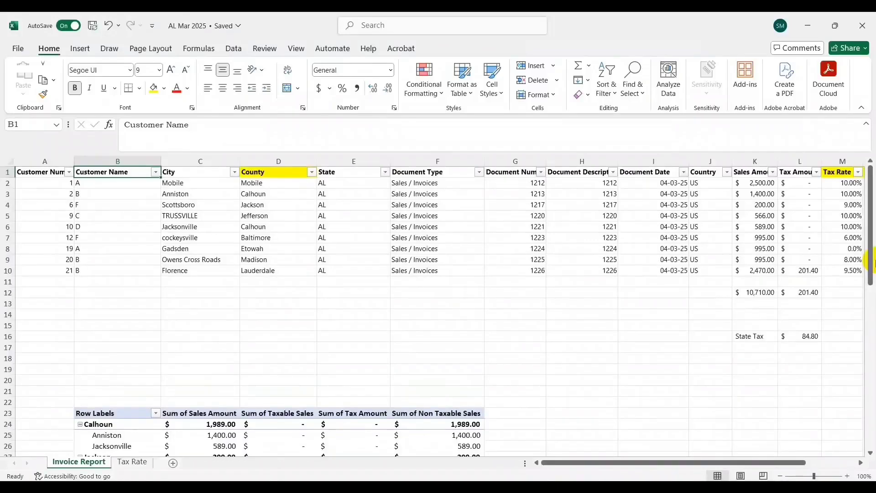
key(Right)
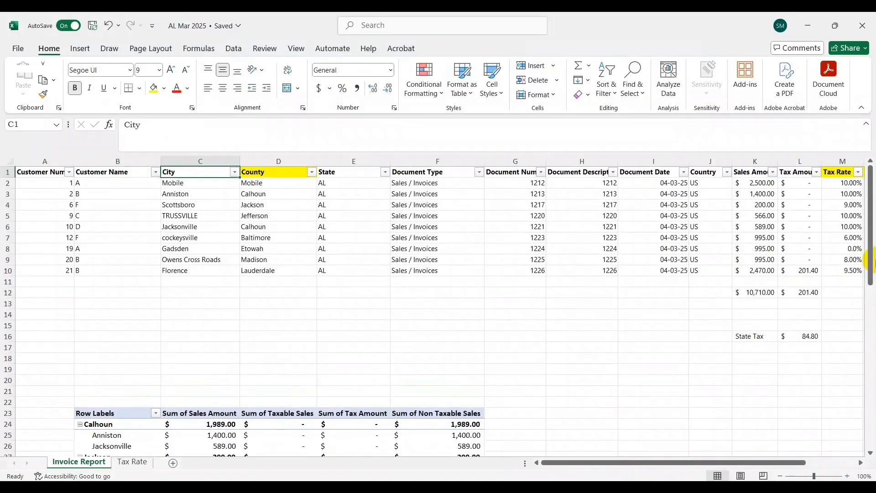
- Copy Calhoun from pivot cell B24, filter the return's localities in Chrome by it and widen the Locality column
key(ctrl+Down)
key(ctrl+Down)
key(Left)
key(Left)
key(Down)
key(Right)
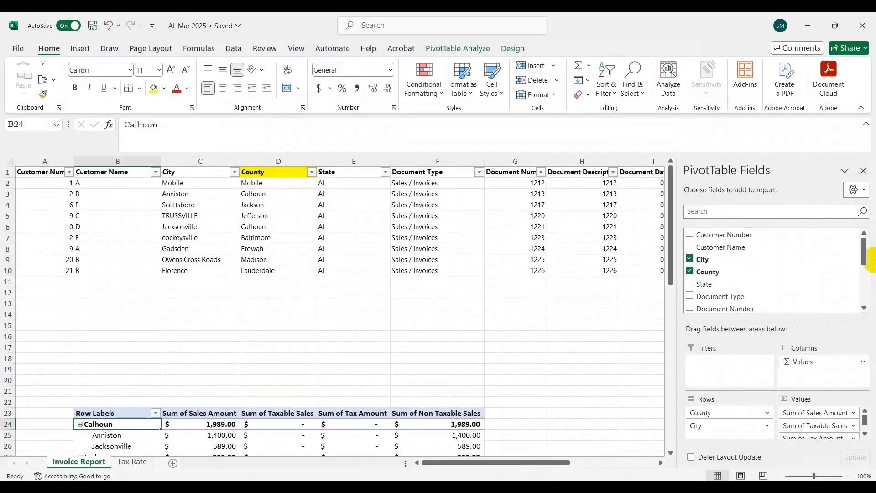
key(ctrl+c)
key(alt+Tab)
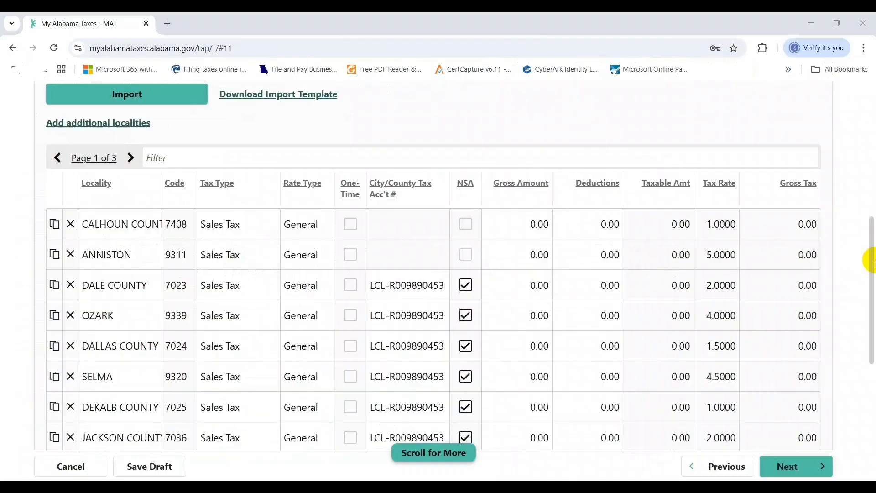
click(549, 153)
key(ctrl+v)
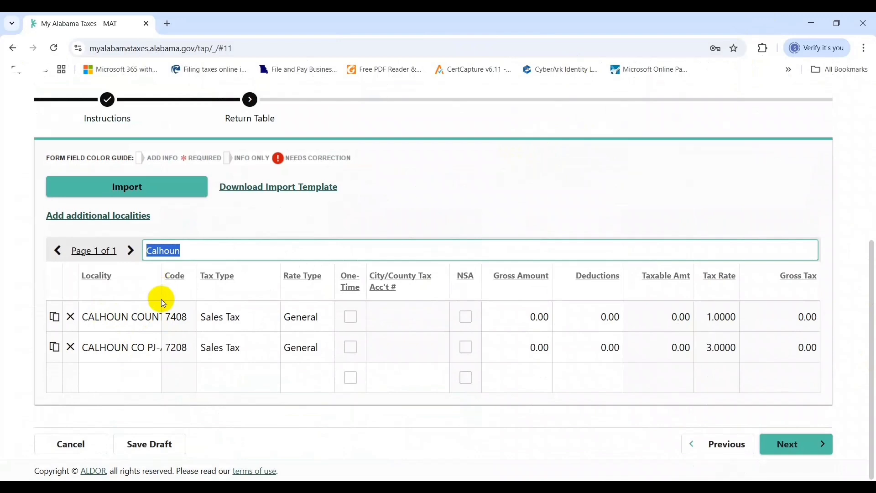
drag(161, 299, 181, 300)
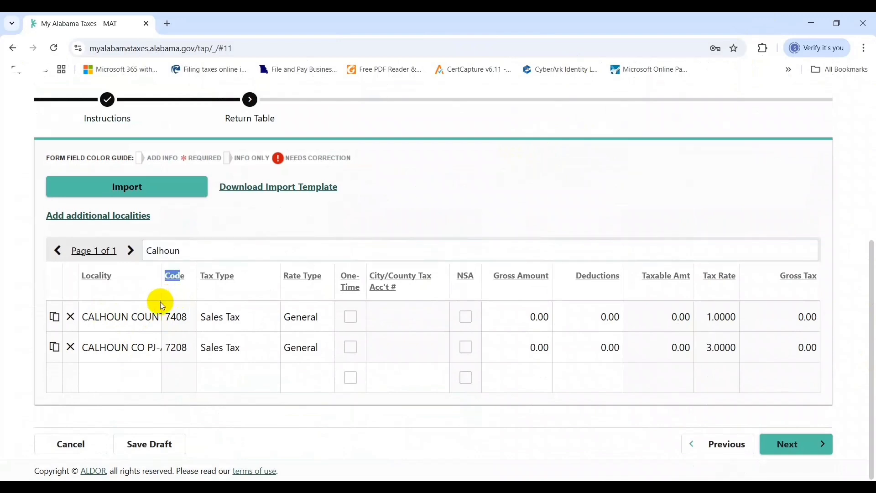
drag(161, 268, 206, 266)
- Copy Calhoun's sales total from C24 of the Excel workbook into Gross Amount and Deductions of CALHOUN COUNTY - CL in Chrome
click(562, 316)
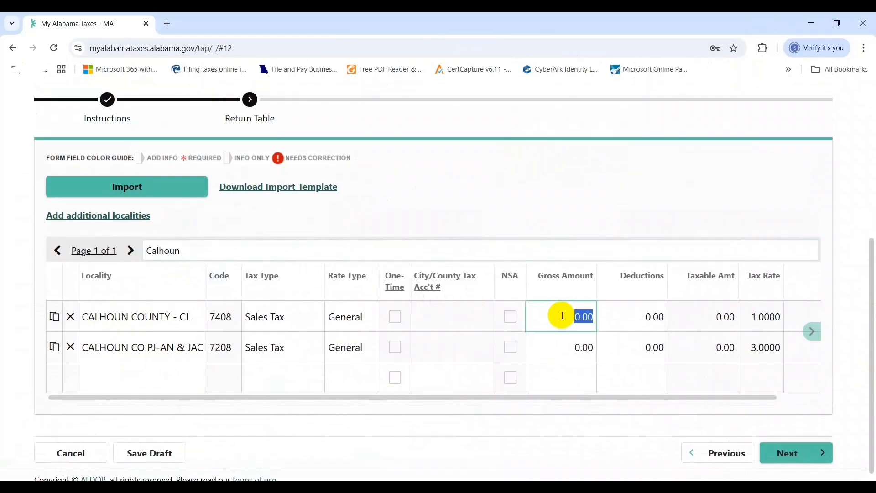
key(alt+Tab)
key(Right)
key(ctrl+c)
key(alt+Tab)
key(ctrl+v)
key(Tab)
key(ctrl+v)
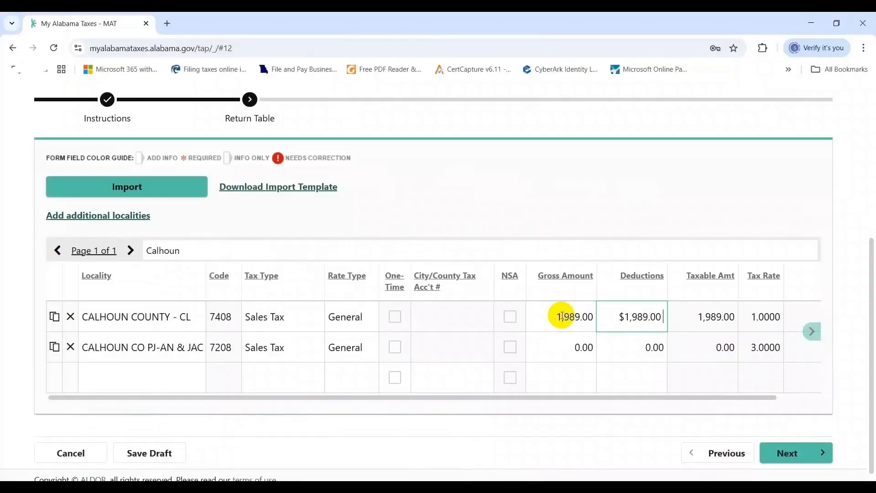
key(Tab)
- Switch to the Excel workbook and examine the county and city rows listed below Calhoun in the pivot table
key(alt+Tab)
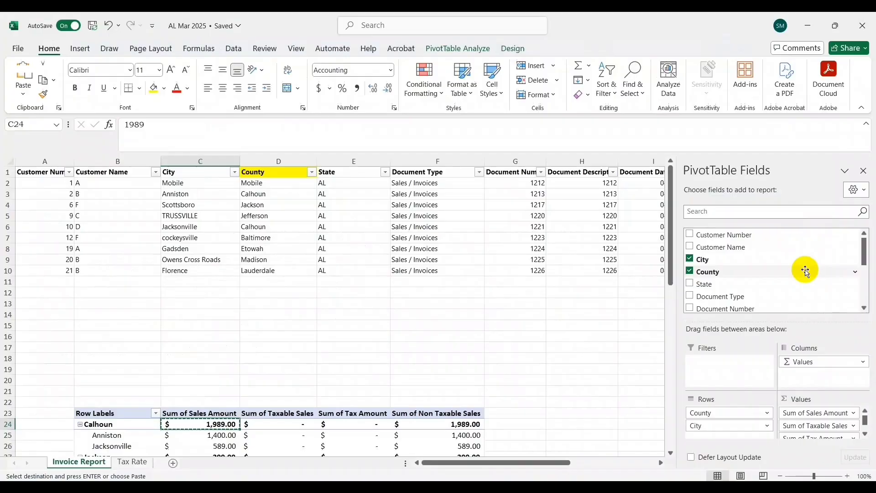
key(Left)
key(Down)
key(Down)
key(Down)
key(Down)
key(Down)
key(Down)
key(Down)
key(Down)
key(Down)
key(Down)
key(Up)
key(Up)
key(Up)
key(Up)
key(Up)
key(Up)
key(Up)
key(Up)
key(Up)
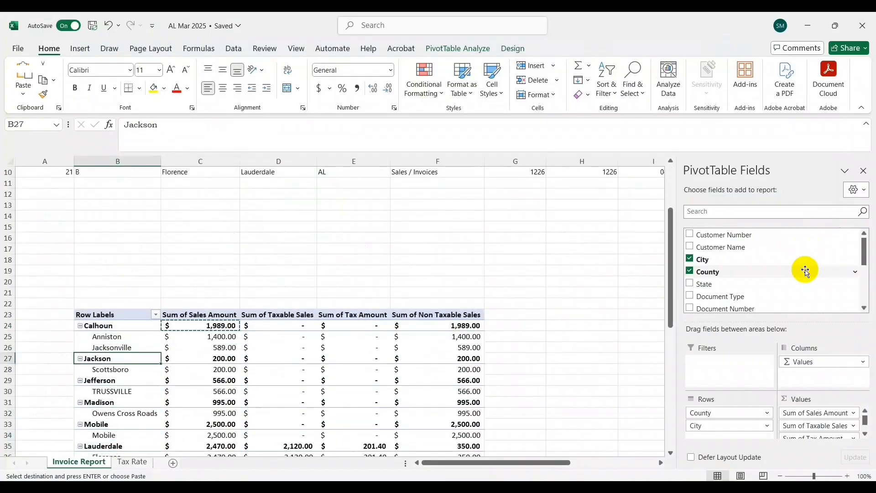
- Filter the return's locality table in Chrome by Anniston, the city name from pivot cell B25
key(alt+Tab)
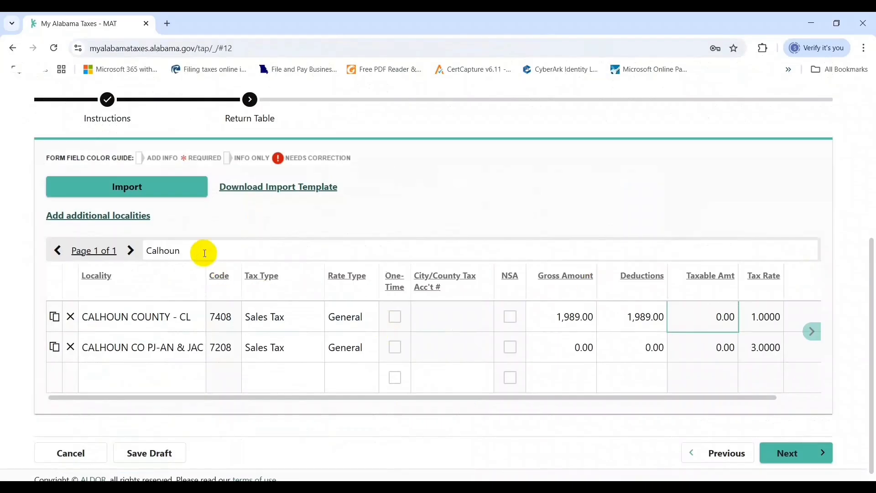
click(203, 250)
key(ctrl+a)
key(ctrl+v)
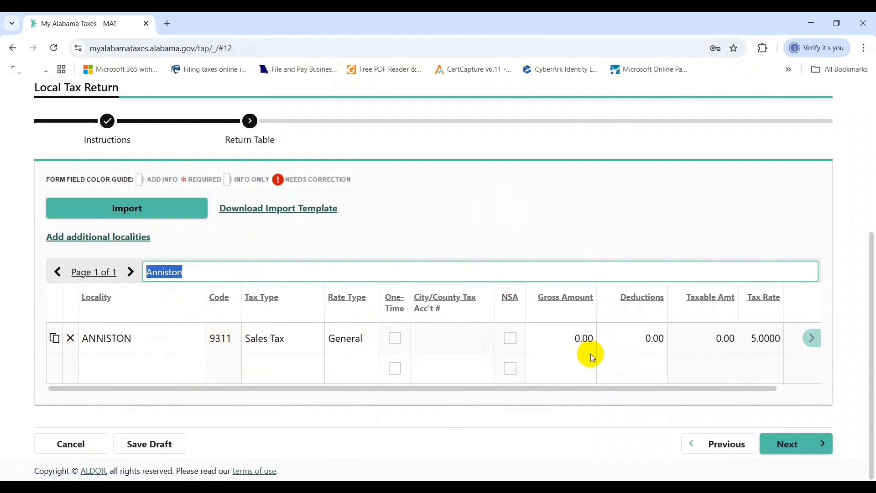
- Enter Anniston's sales amount of 1,400.00 from C25 of the Excel workbook as Gross Amount and Deductions in the ANNISTON row
click(562, 340)
key(alt+Tab)
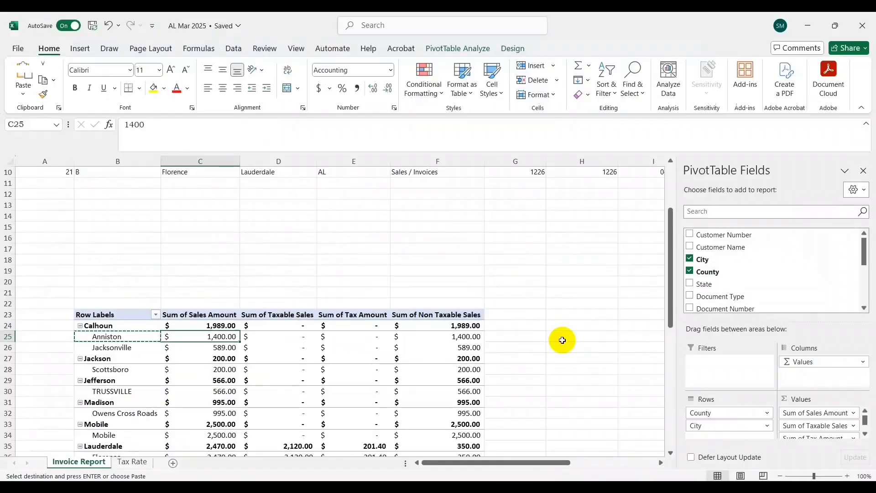
key(alt+Tab)
text($1,400.00)
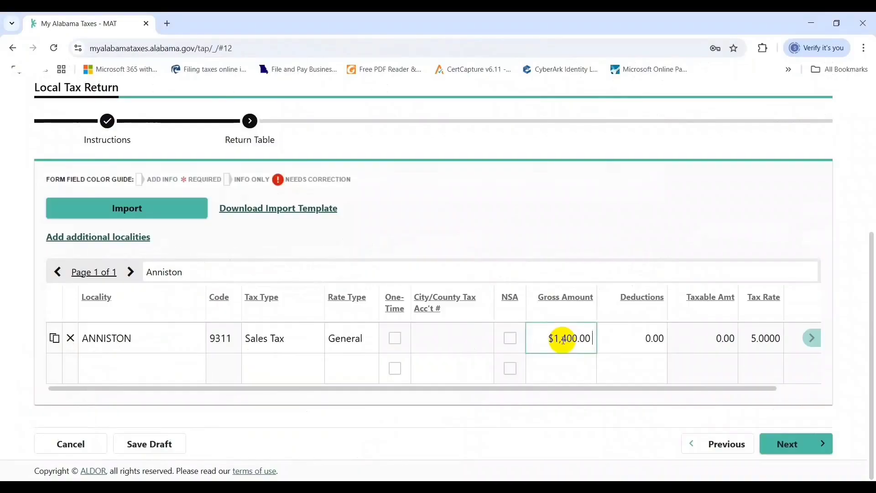
key(Tab)
text(1,400.00)
key(Tab)
- Filter the return's locality table in Chrome by Jacksonville, the city name from cell B26 of the Excel workbook
key(alt+Tab)
key(Down)
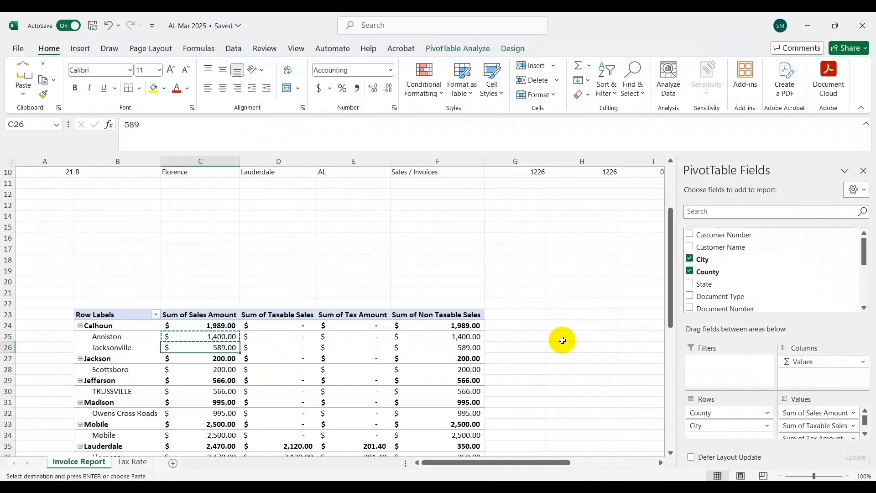
key(Left)
key(ctrl+c)
key(alt+Tab)
triple_click(381, 264)
key(ctrl+v)
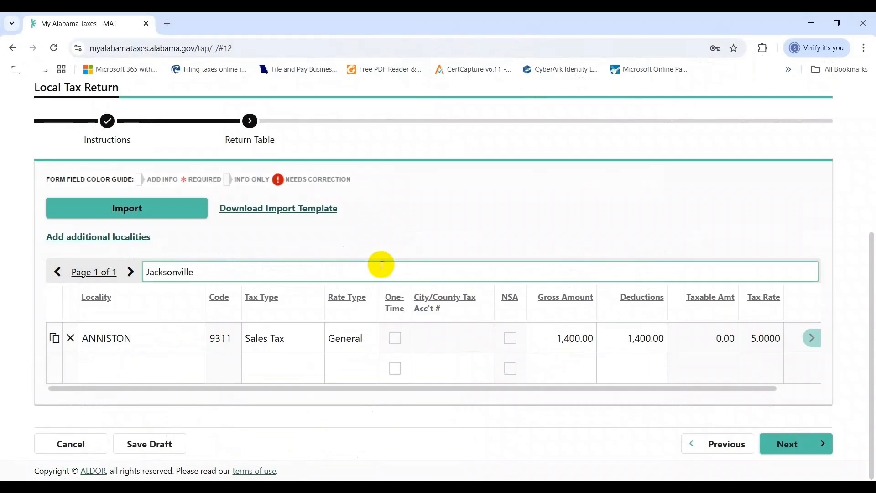
- Switch to the Excel workbook and examine the pivot table's county and city rows around and below Jacksonville
key(alt+Tab)
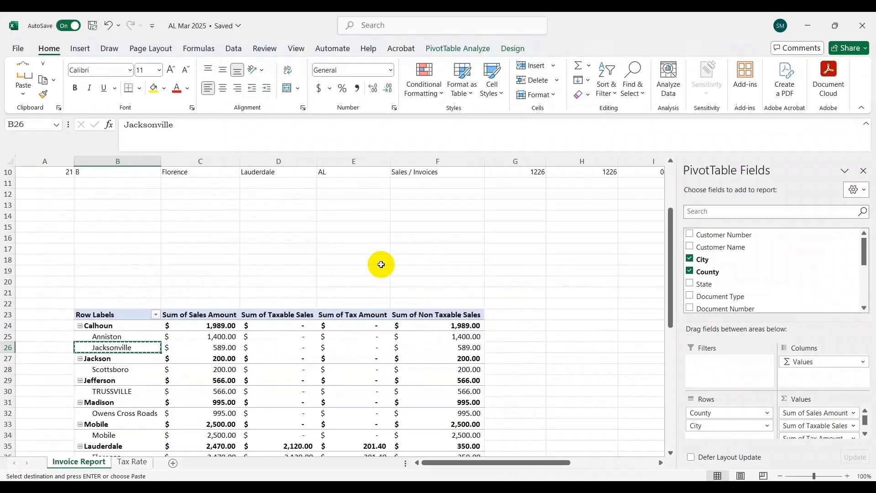
key(Down)
key(Down)
key(Down)
key(Down)
key(Down)
key(Down)
key(Up)
key(Up)
key(Up)
key(Up)
key(Up)
key(Up)
key(Up)
key(Up)
key(Up)
key(ctrl+c)
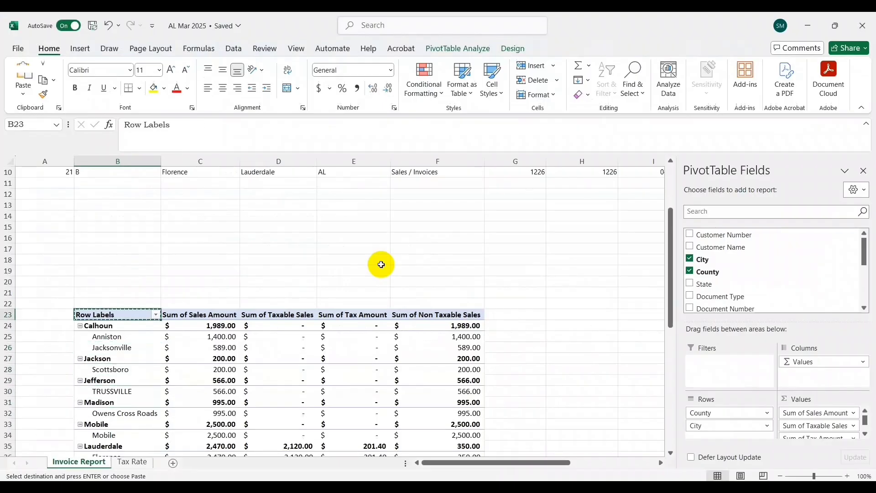
key(Down)
key(Down)
key(Down)
key(Down)
key(Down)
key(Down)
key(Down)
key(Down)
key(Down)
key(Down)
key(Down)
key(Down)
key(Down)
key(Down)
key(Down)
key(Down)
key(Down)
- Filter the return's locality table in Chrome by Jackson, the county name copied from pivot cell B27
key(Up)
key(Up)
key(Up)
key(Up)
key(Up)
key(Up)
key(Up)
key(Up)
key(Up)
key(Up)
key(Up)
key(Up)
key(Up)
key(ctrl+c)
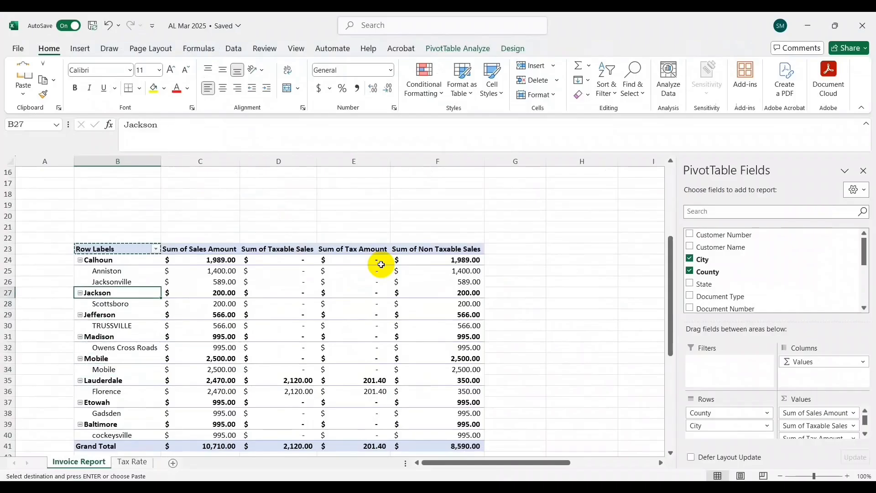
key(alt+Tab)
key(ctrl+v)
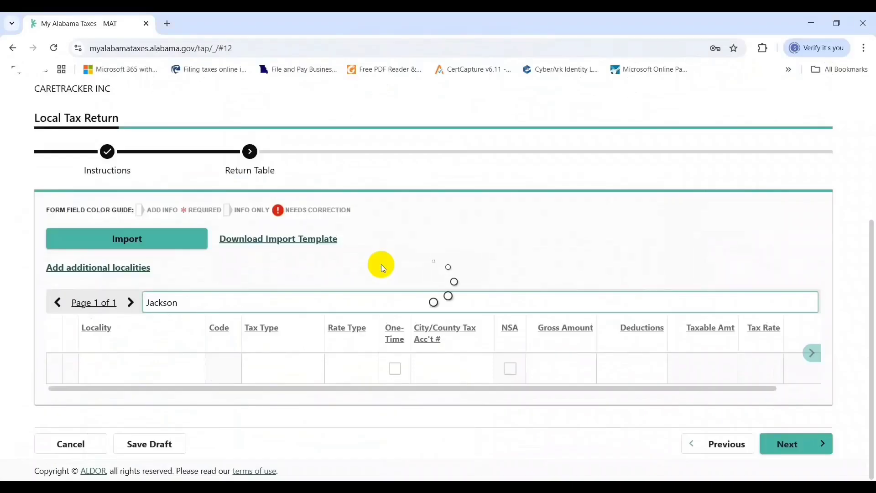
- Enter Jackson's sales amount of 200.00 from C27 of the Excel workbook as Gross Amount and Deductions in the JACKSON COUNTY row
click(557, 360)
key(alt+Tab)
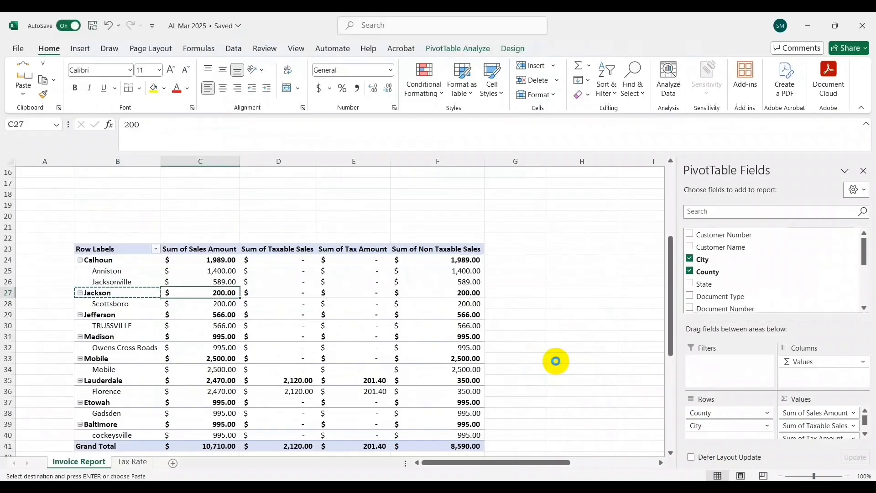
key(alt+Tab)
key(ctrl+v)
key(Tab)
key(ctrl+v)
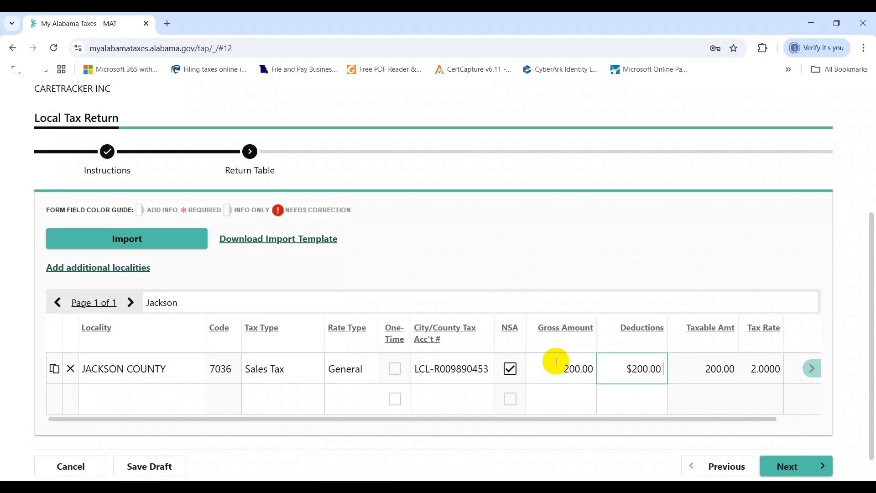
key(Tab)
- Switch to the Excel workbook, cancel the pending copy, and look through all pivot rows from Calhoun to the Grand Total
key(alt+Tab)
key(Escape)
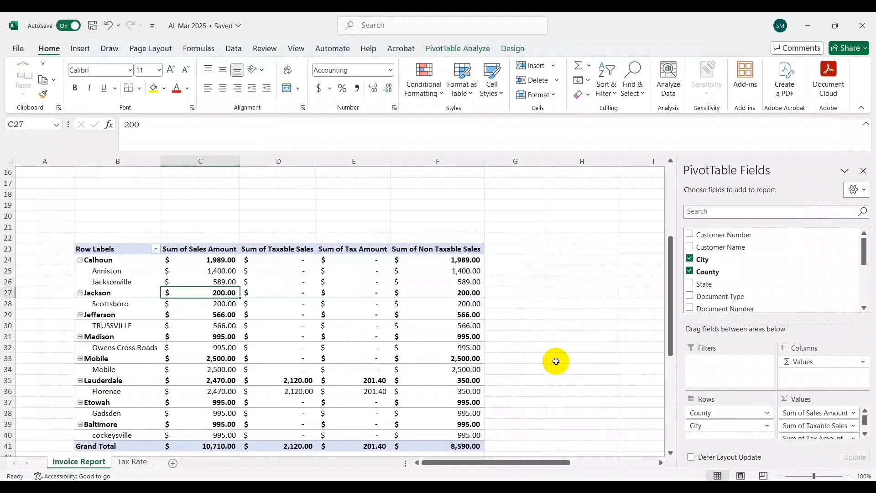
key(Left)
key(Up)
key(Up)
key(Up)
key(Down)
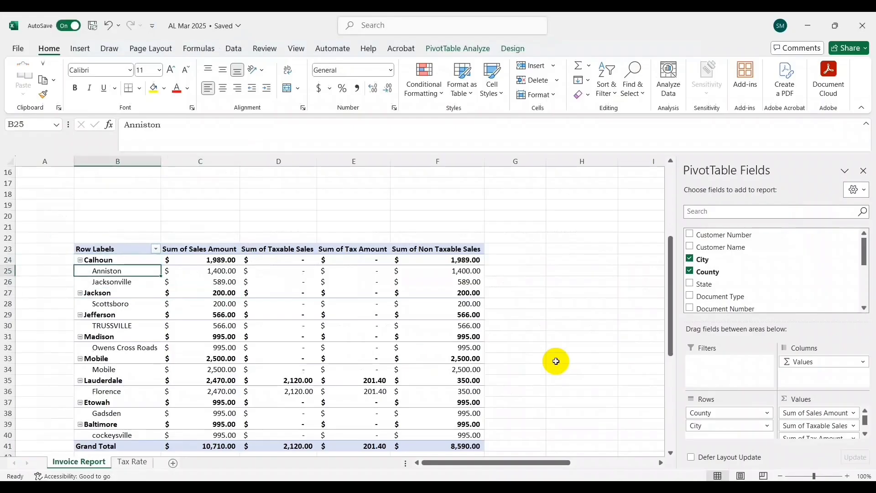
key(Down)
key(Down)
key(Down)
key(Down)
key(Down)
key(Down)
key(Down)
key(Down)
key(Down)
key(Down)
key(Down)
key(Down)
key(Down)
key(Down)
key(Down)
key(Down)
key(Down)
key(Down)
scroll(556, 361, down, 1)
key(Up)
key(Up)
key(Up)
key(Up)
key(Up)
key(Up)
key(Up)
key(Up)
key(Up)
key(Up)
key(Up)
key(Up)
key(Up)
key(Up)
key(Up)
key(Up)
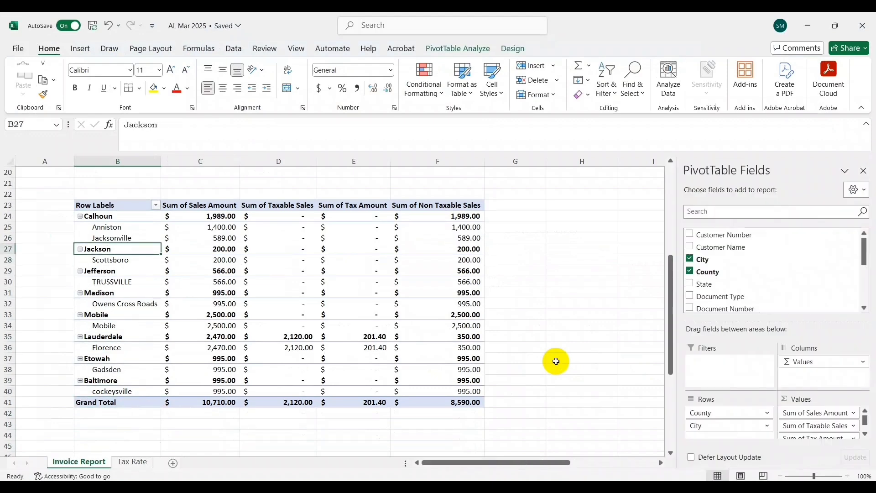
- Highlight the Lauderdale and Florence rows of the pivot table, B35 to F36, with yellow fill
key(Down)
key(Down)
key(Down)
key(Down)
key(Down)
key(Down)
key(Down)
key(Down)
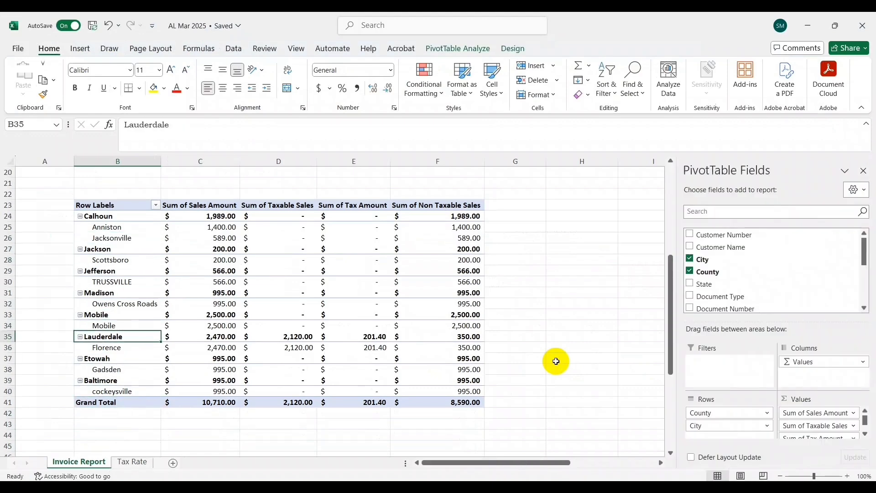
key(ctrl+shift+Right)
key(shift+Down)
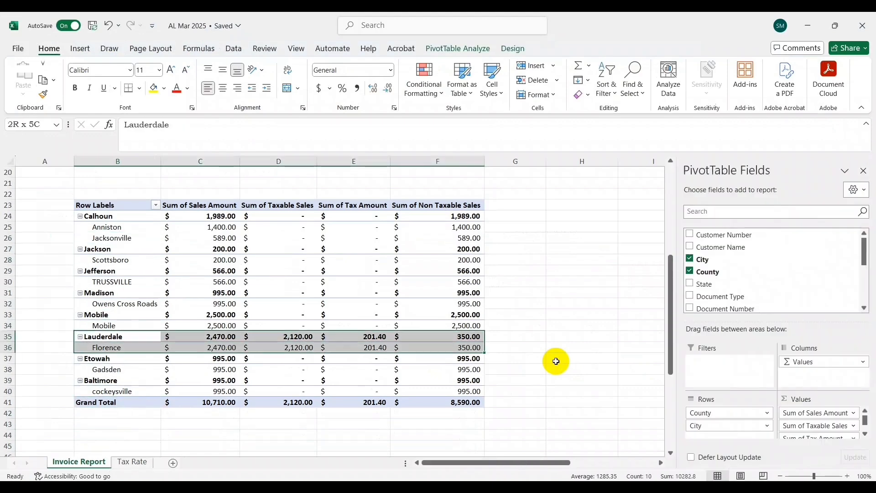
click(154, 89)
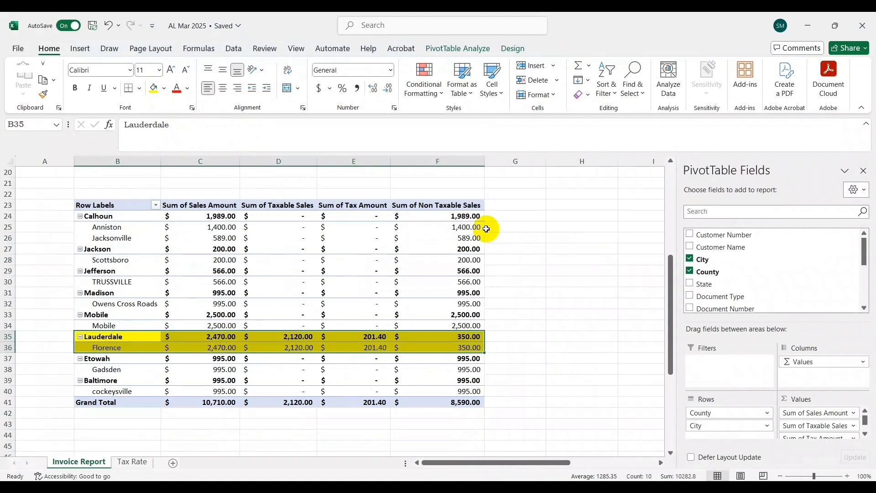
- Filter the locality table in Chrome by Lauderdale, copied from pivot cell B35, and widen the Locality column to show full names
key(Up)
key(Down)
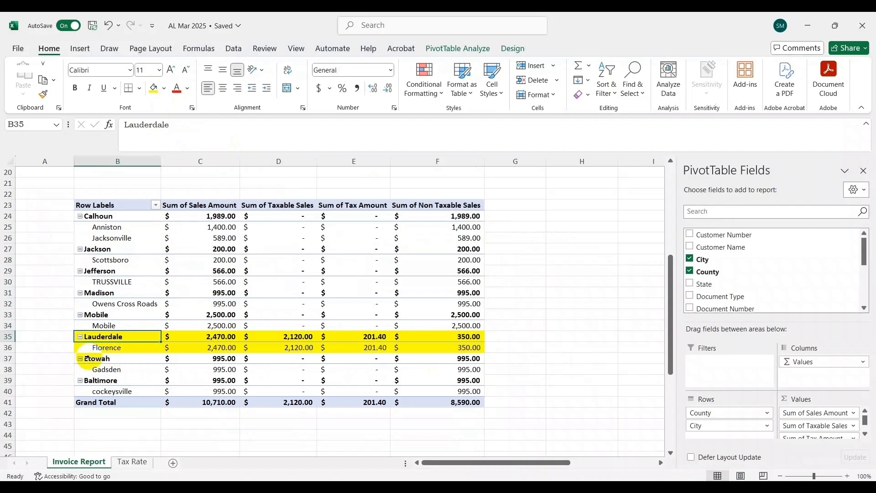
key(ctrl+c)
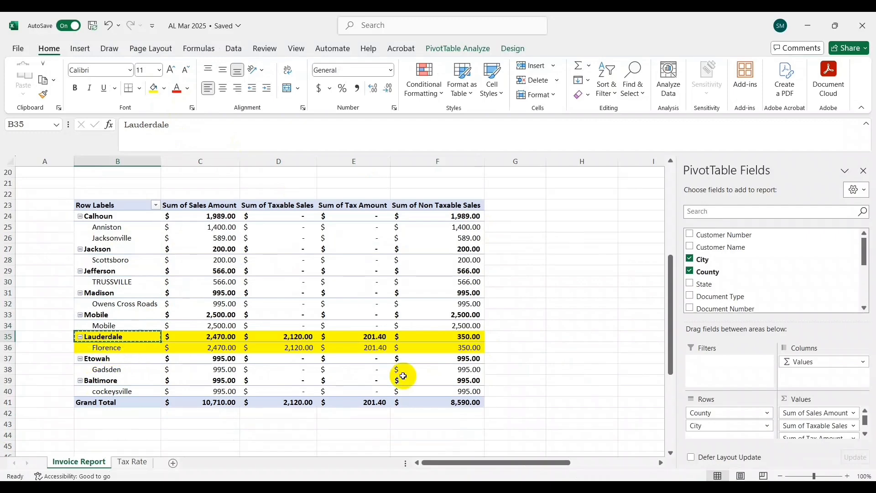
key(alt+Tab)
drag(196, 304, 156, 307)
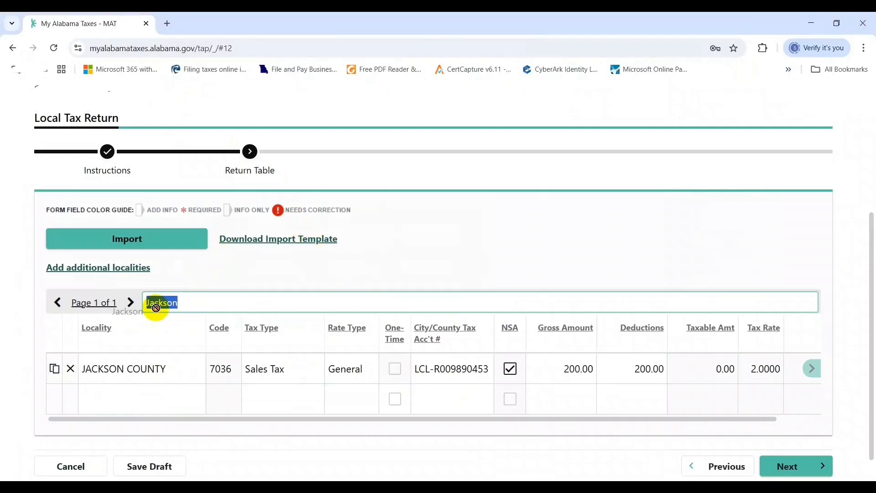
key(ctrl+v)
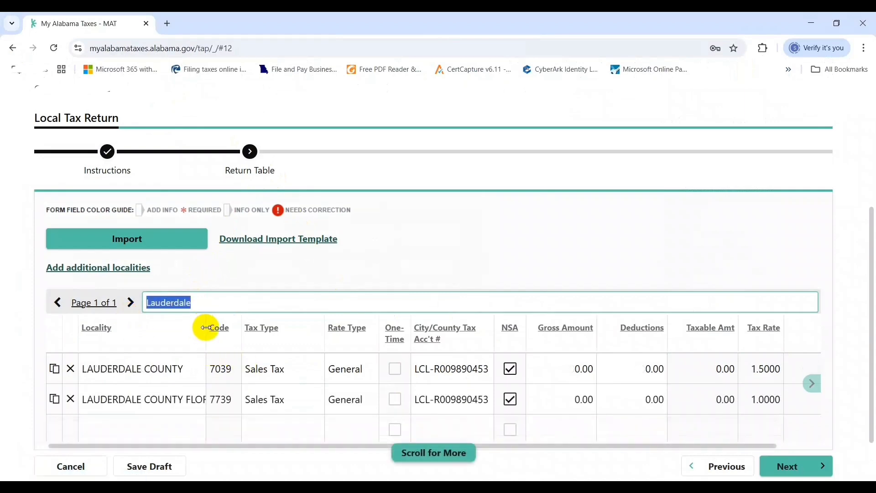
drag(206, 327, 292, 328)
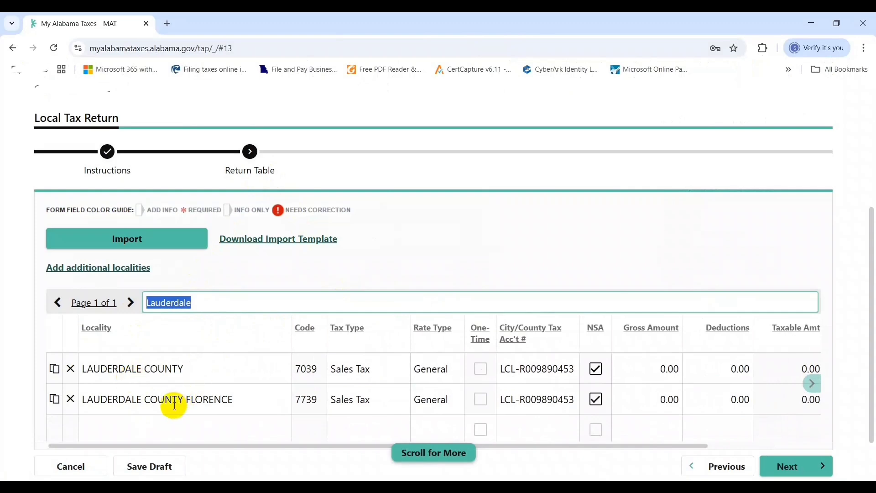
- Enter Lauderdale's sales amount of 2,470.00 from C35 of the Excel workbook as Gross Amount in the LAUDERDALE COUNTY FLORENCE row
click(646, 407)
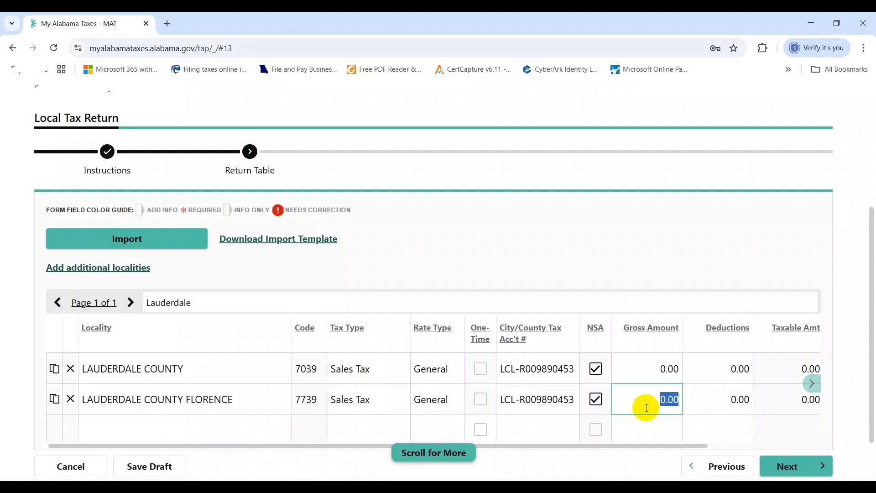
key(alt+Tab)
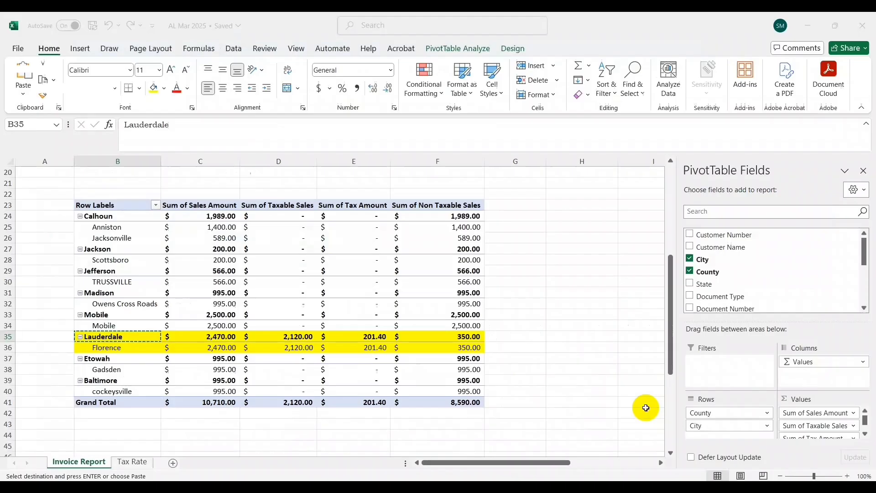
key(Right)
key(Escape)
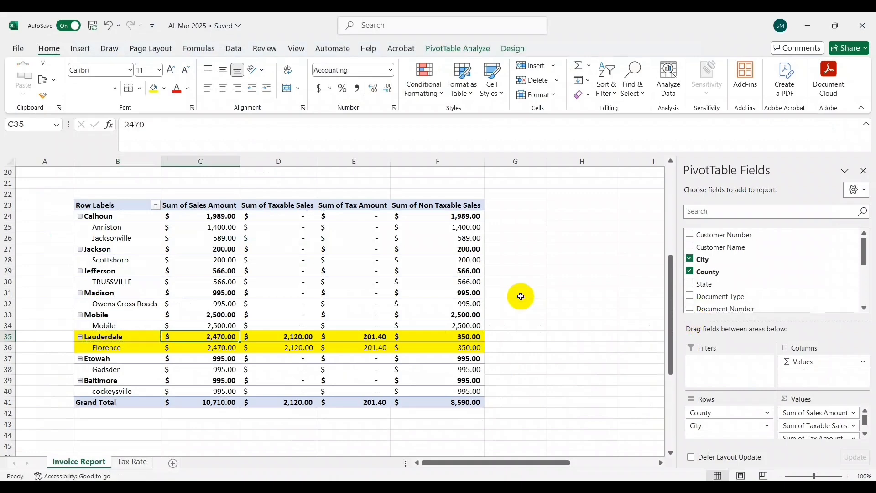
key(ctrl+c)
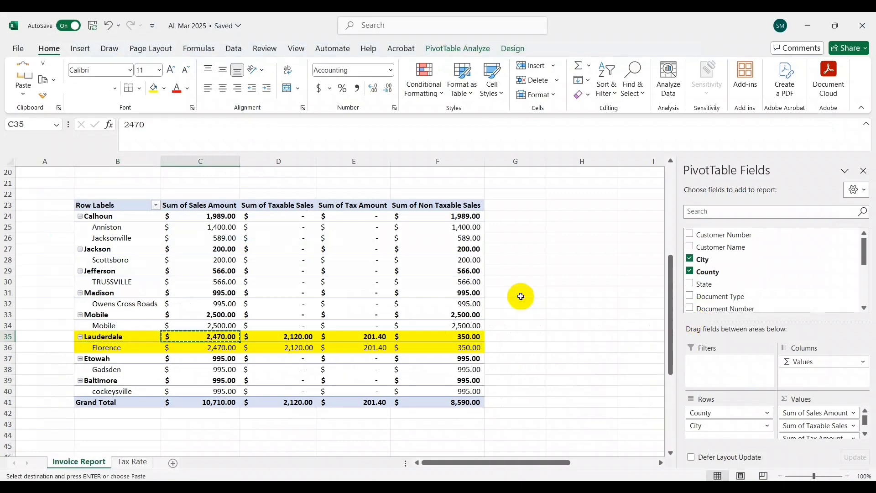
key(alt+Tab)
key(ctrl+v)
- Enter Lauderdale's non-taxable sales of 350.00 from F35 of the Excel workbook as Deductions in the LAUDERDALE COUNTY FLORENCE row
key(alt+Tab)
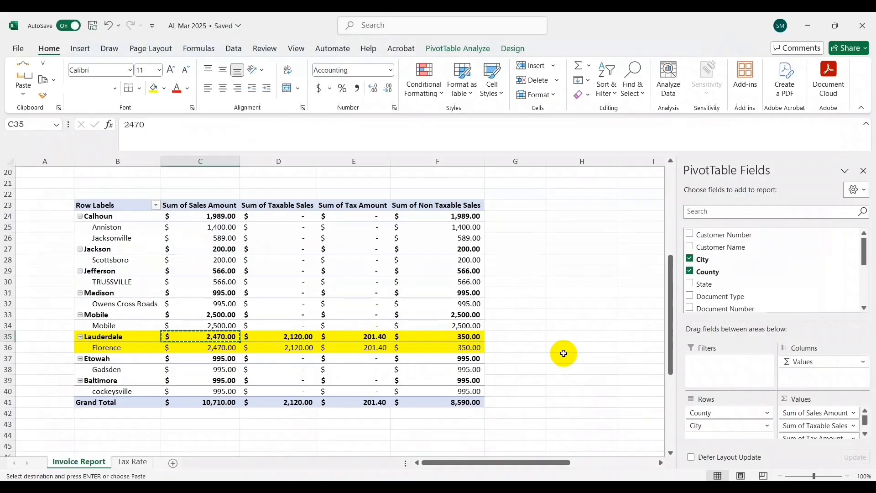
key(Right)
key(Right)
key(Right)
key(ctrl+c)
key(alt+Tab)
key(Tab)
key(ctrl+v)
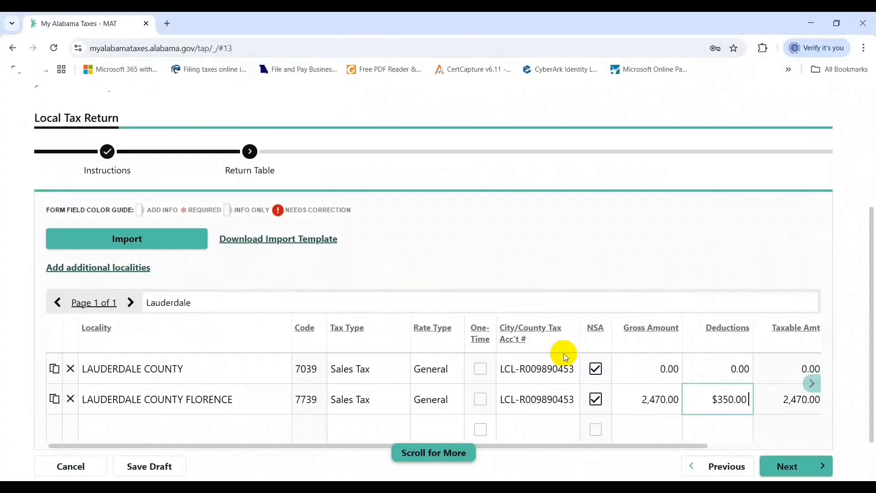
key(Tab)
- Re-enter Lauderdale's sales amount of 2,470.00 from C35 of the Excel workbook as Gross Amount in the LAUDERDALE COUNTY FLORENCE row
key(alt+Tab)
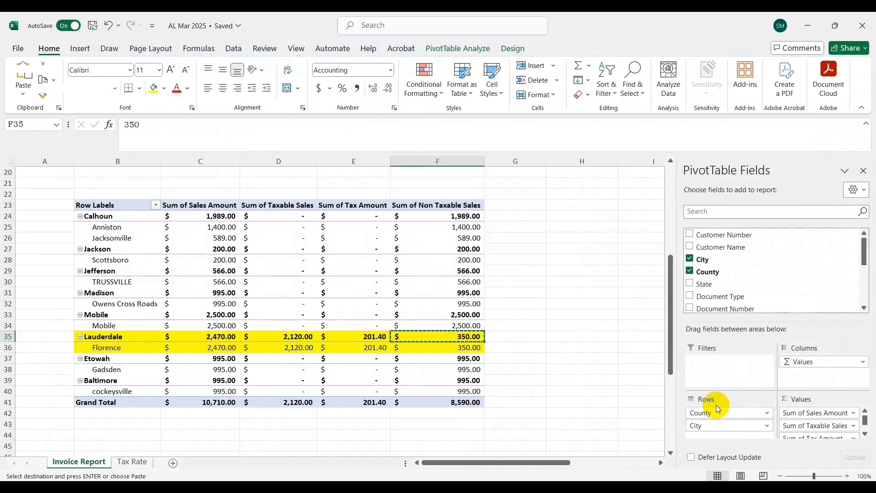
key(Escape)
key(Left)
key(Left)
key(Left)
key(alt+Tab)
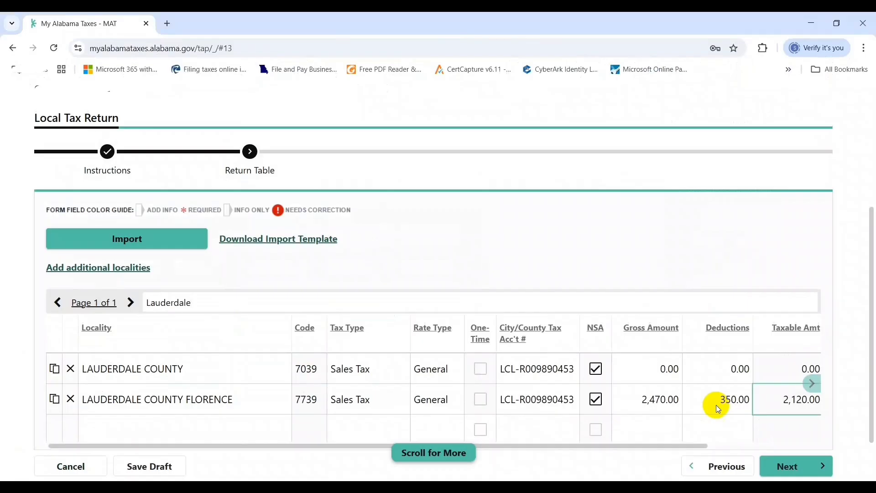
key(alt+Tab)
key(ctrl+c)
key(alt+Tab)
click(627, 397)
key(ctrl+v)
key(Tab)
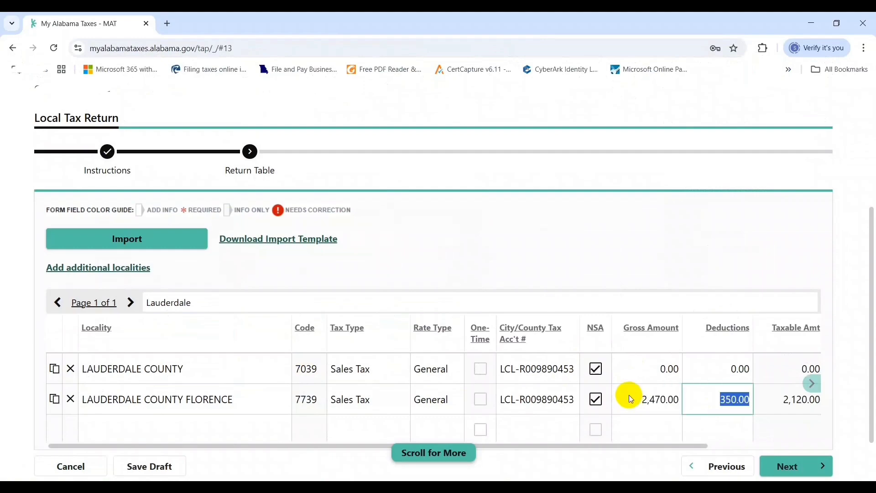
- Re-enter Lauderdale's non-taxable sales of 350.00 from F35 of the Excel workbook as Deductions in the LAUDERDALE COUNTY FLORENCE row
key(alt+Tab)
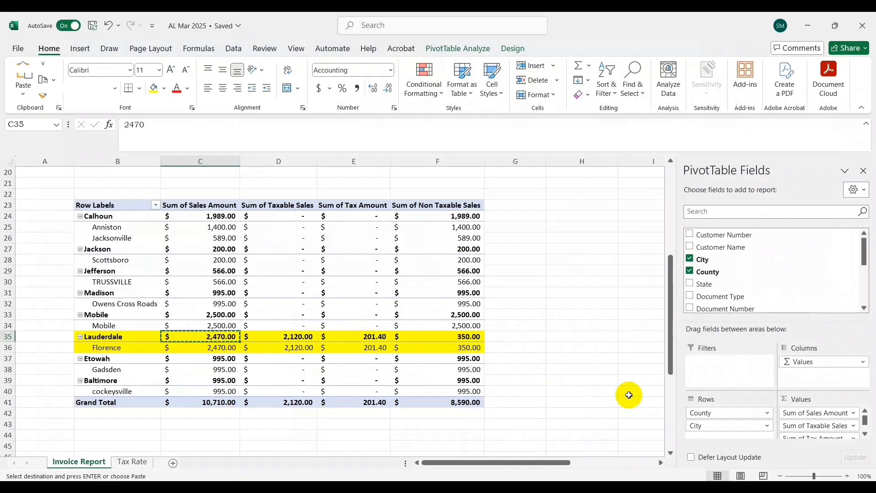
key(Right)
key(Right)
key(Right)
key(Right)
key(Left)
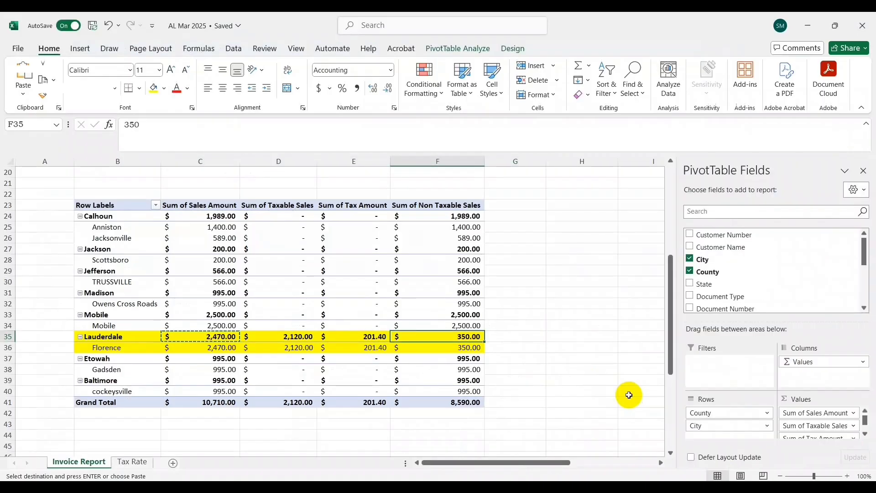
key(ctrl+c)
key(alt+Tab)
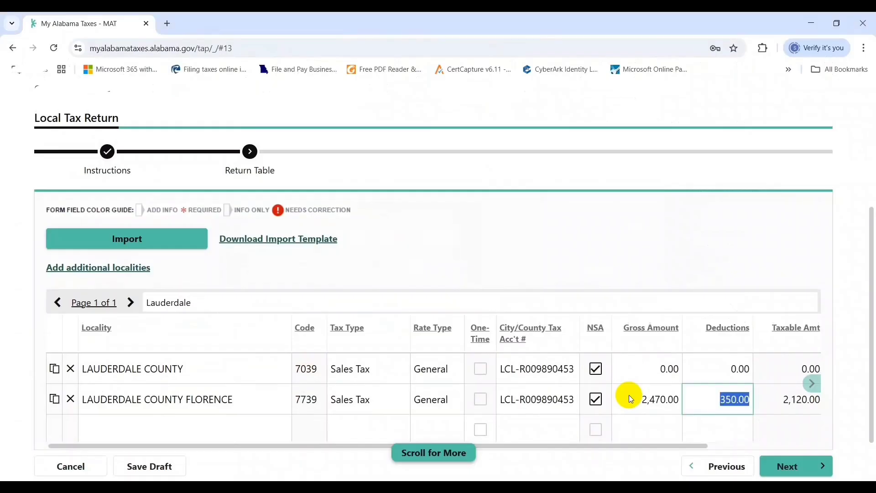
key(ctrl+v)
key(Tab)
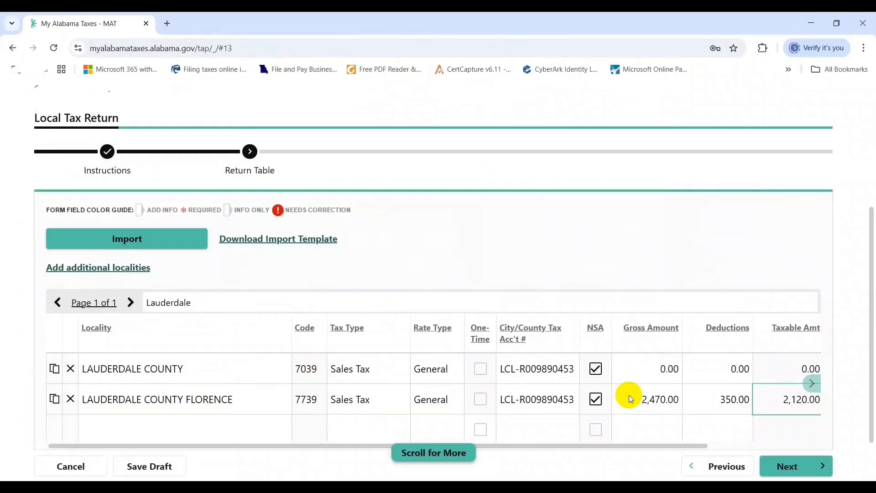
- Filter the locality table in Chrome by Florence, copied from pivot cell B36 in the Excel workbook
drag(870, 290, 870, 348)
key(alt+Tab)
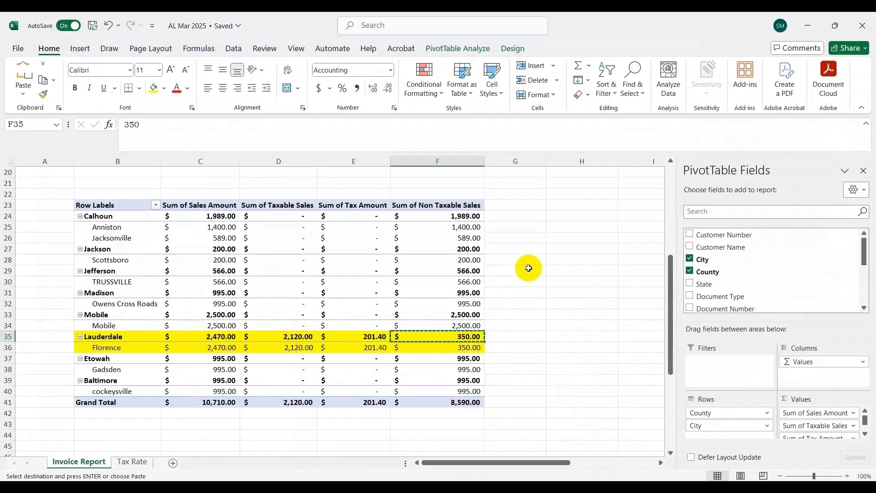
key(Left)
key(Left)
key(Left)
key(Down)
key(Left)
key(alt+Tab)
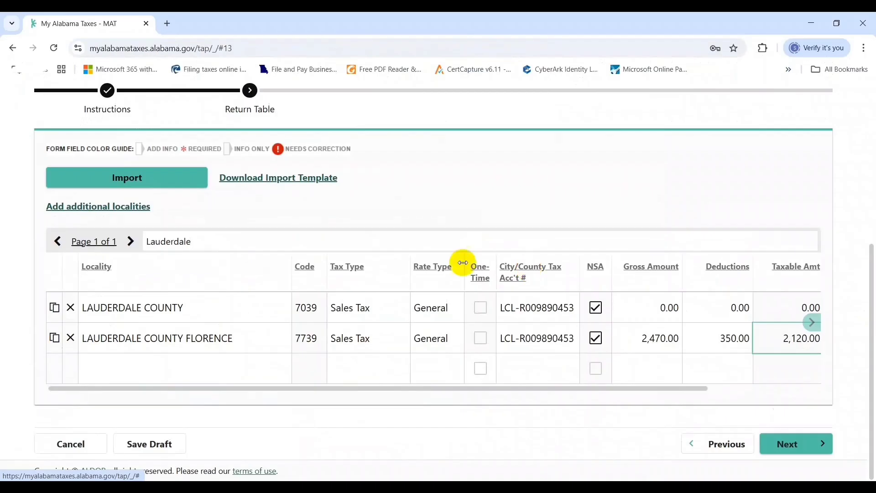
double_click(229, 242)
key(ctrl+v)
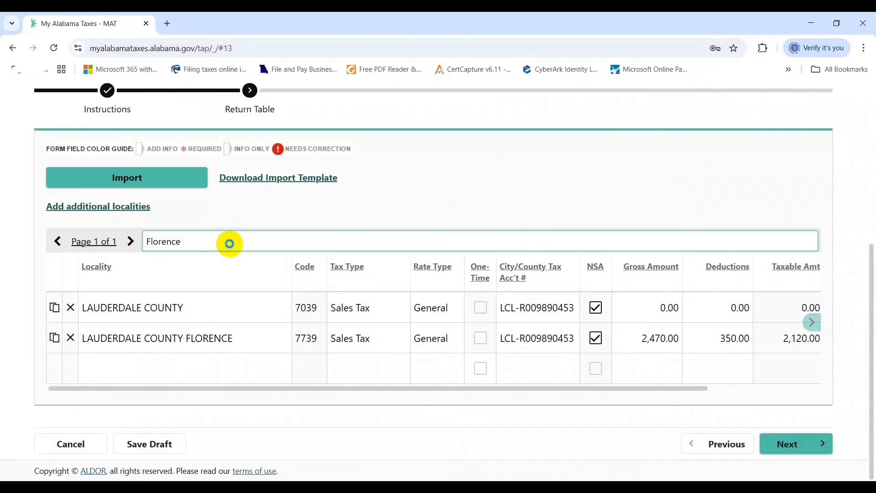
double_click(230, 244)
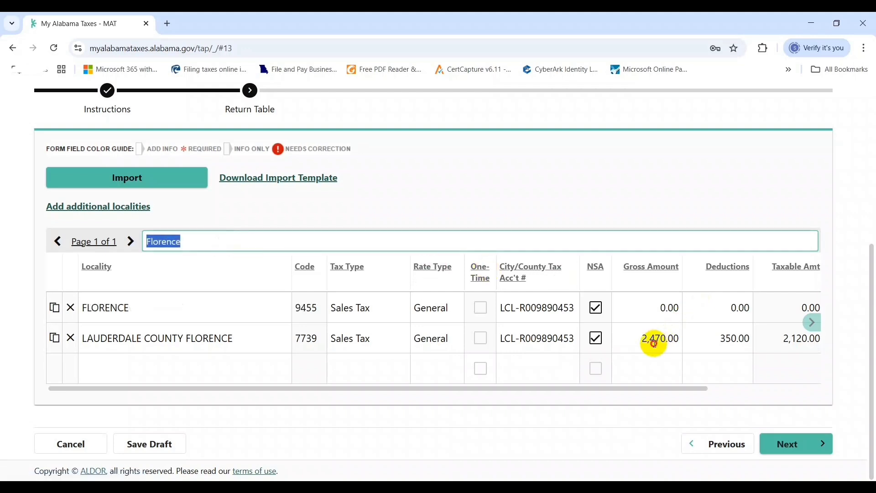
- Copy the Gross Amount of 2,470.00 from the LAUDERDALE COUNTY FLORENCE row into the FLORENCE row
click(654, 341)
key(ctrl+c)
click(641, 300)
key(ctrl+v)
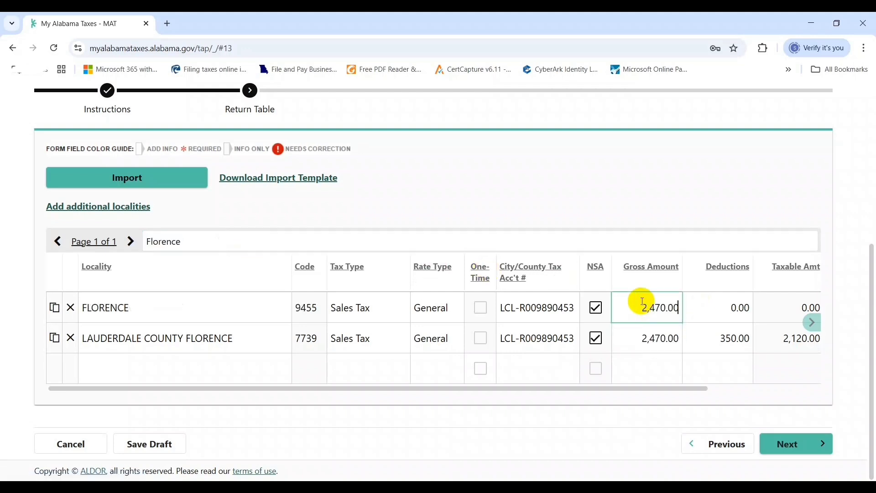
- Copy the Deductions amount of 350.00 from the LAUDERDALE COUNTY FLORENCE row into the FLORENCE row
click(716, 346)
key(ctrl+c)
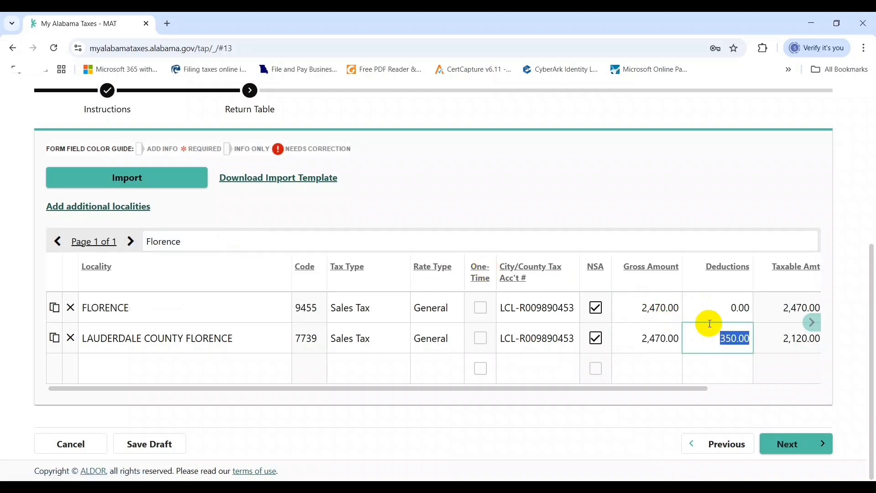
click(707, 297)
key(ctrl+v)
key(Tab)
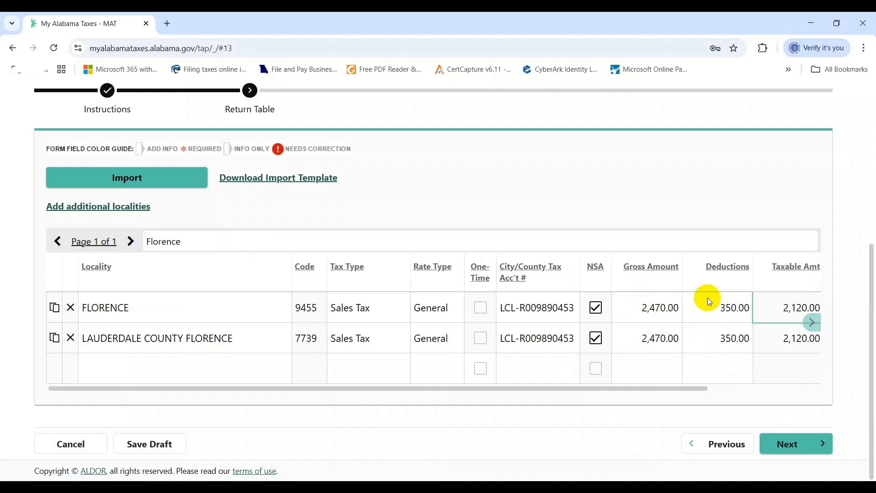
- Continue to the Local Tax return's summary page and select the NSA Gross Tax amount
click(803, 444)
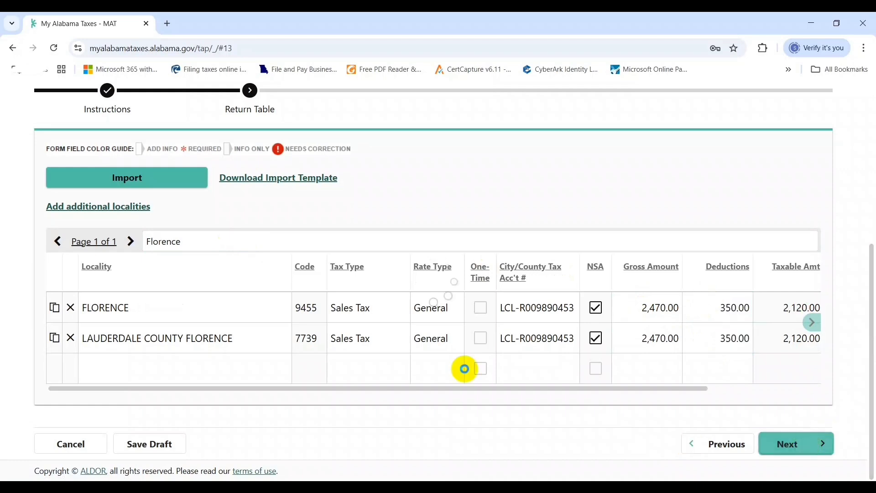
drag(871, 189, 871, 319)
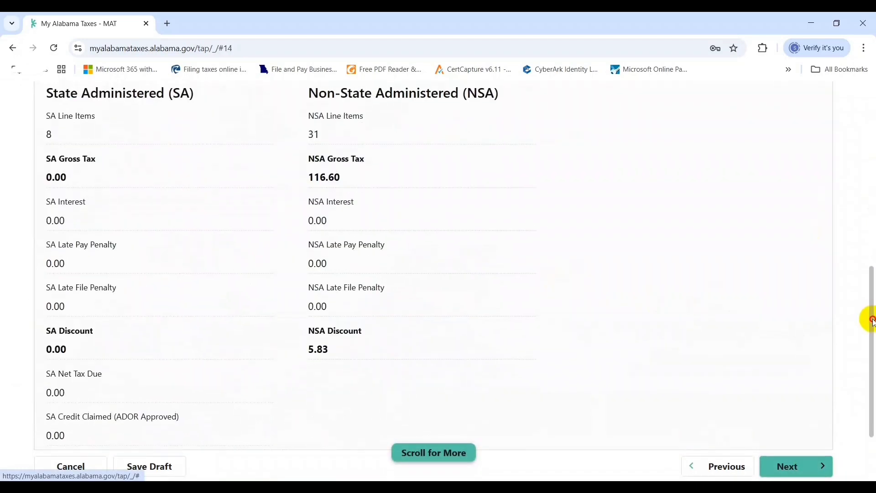
drag(358, 188, 321, 187)
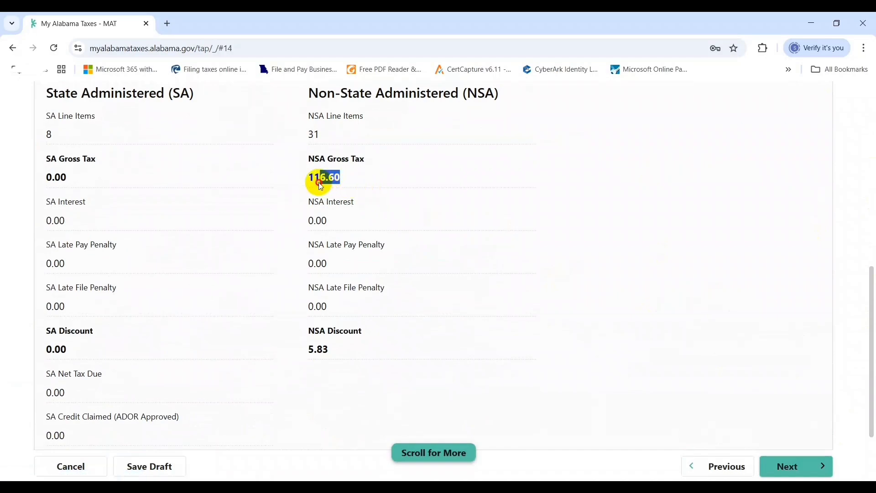
- Switch to the Excel workbook and enter the label Local Tax in K17, below State Tax
key(alt+Tab)
key(Right)
key(Right)
key(Right)
key(Right)
key(Right)
key(Right)
key(Right)
key(Right)
key(Right)
key(Right)
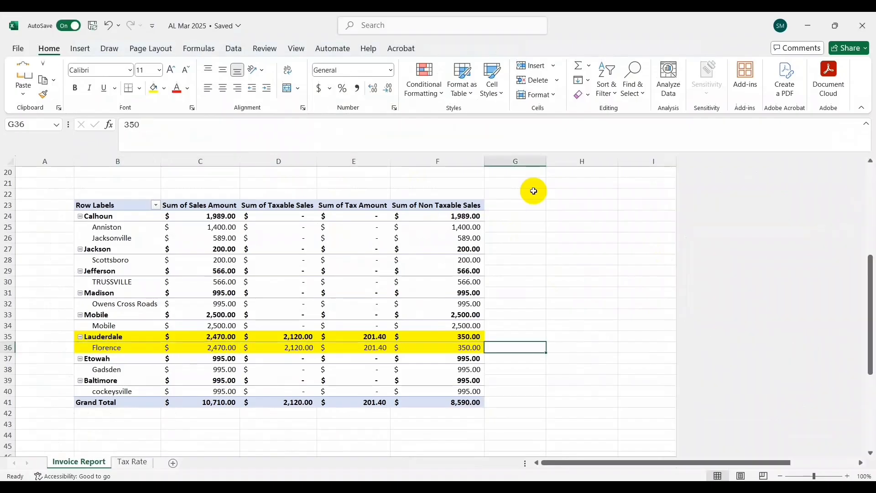
key(Left)
key(Left)
key(ctrl+Up)
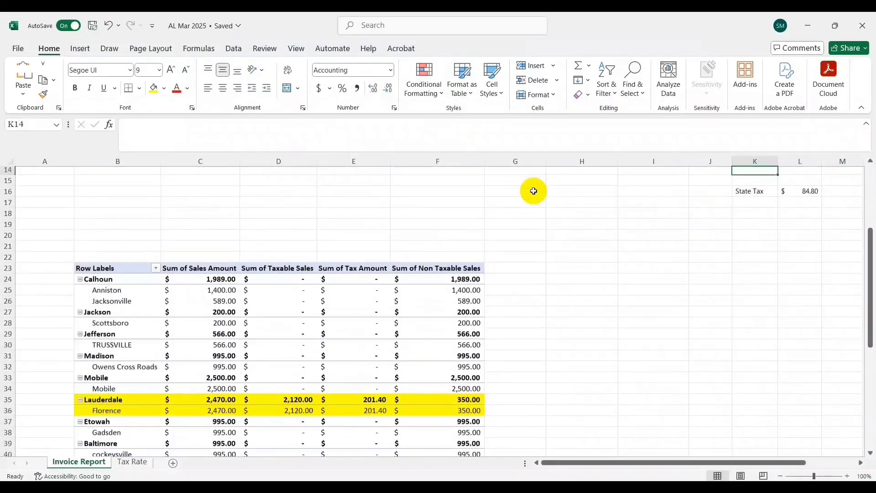
key(Right)
key(Down)
key(Left)
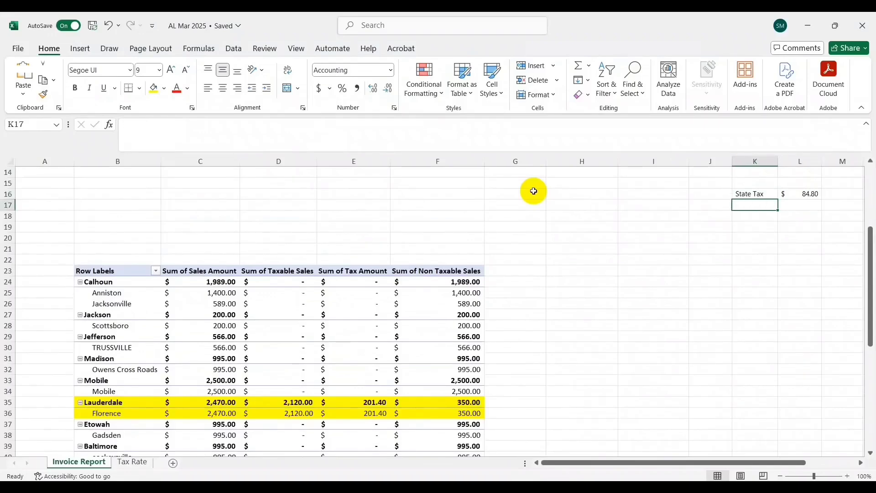
text(Local Tax)
key(Return)
key(Up)
- Enter the NSA Gross Tax of 116.60 from the return in L17 as the Local Tax amount
key(Right)
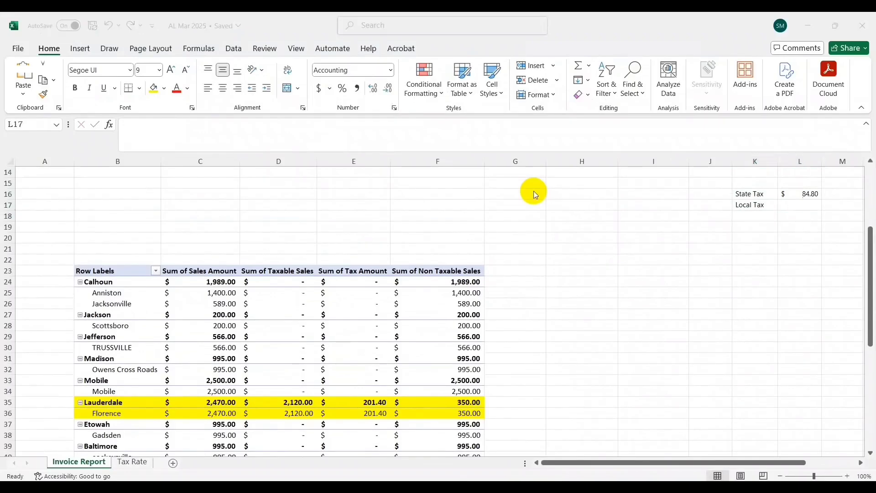
key(alt+Tab)
key(alt+Tab)
text(116.6)
key(Return)
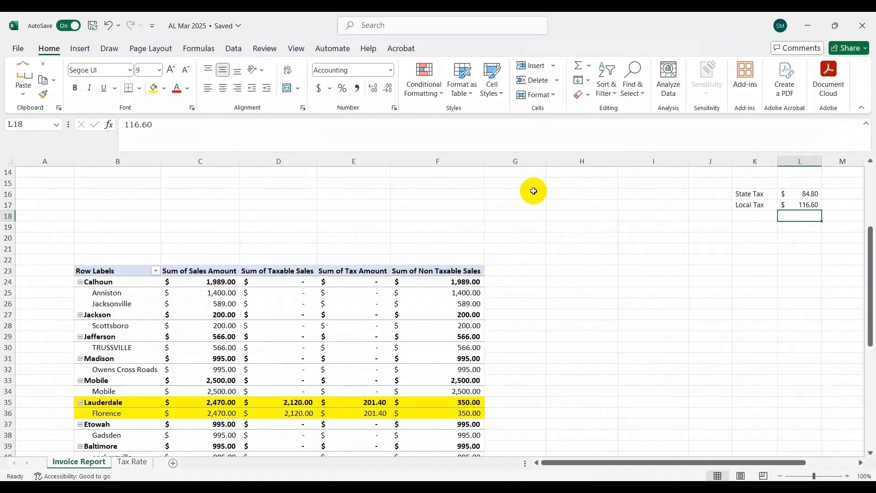
- Total the State Tax and Local Tax amounts in L19 with =SUM(L16:L17) and make the total bold
key(Up)
key(Up)
key(ctrl+Up)
key(ctrl+Down)
key(shift+Down)
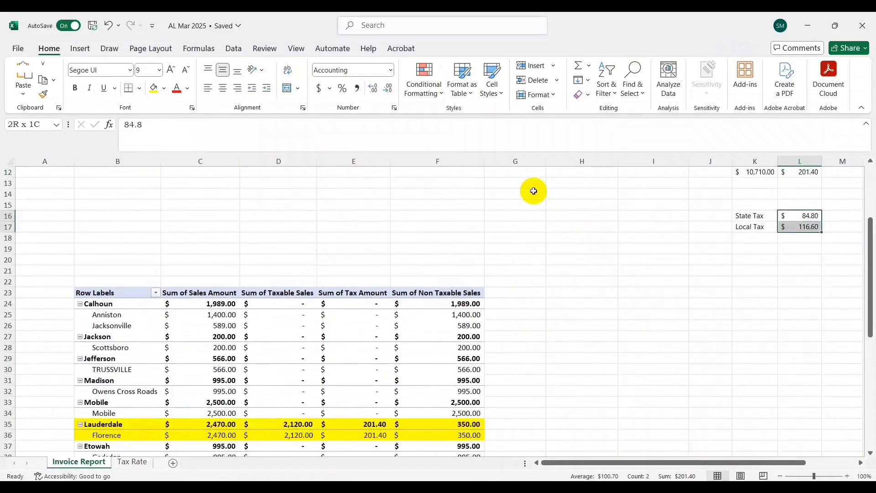
key(ctrl+Up)
key(Down)
key(Down)
key(Down)
key(Down)
key(Down)
key(Down)
key(Down)
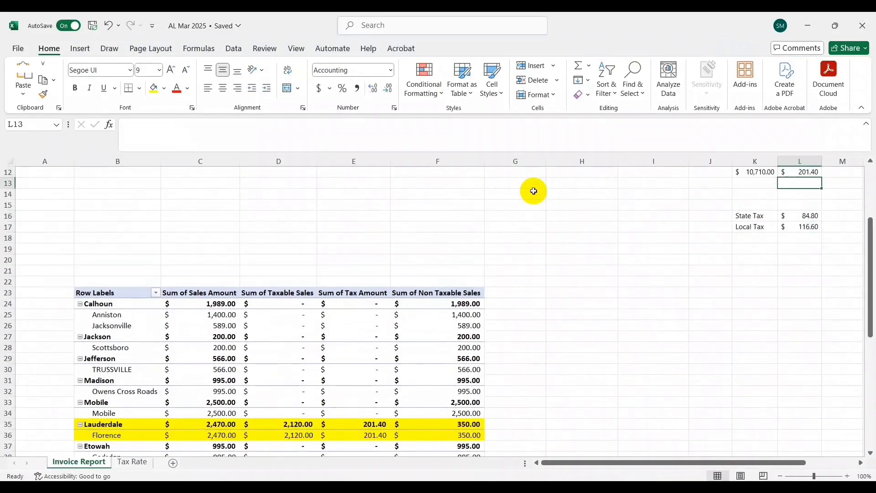
text(=sum)
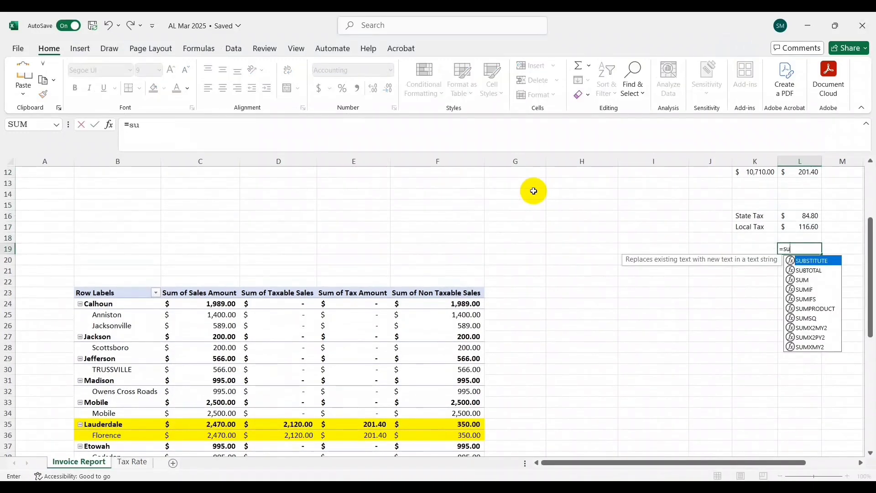
key(Tab)
key(Up)
key(Up)
key(shift+Up)
key(Return)
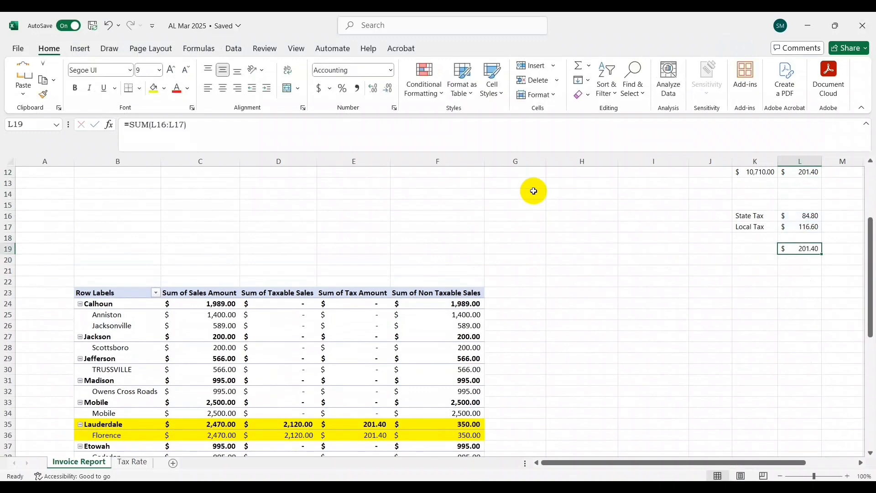
key(ctrl+b)
- Highlight the invoice tax total in L12 with yellow fill
key(Up)
key(Up)
key(Up)
key(Up)
key(Up)
key(Up)
key(Up)
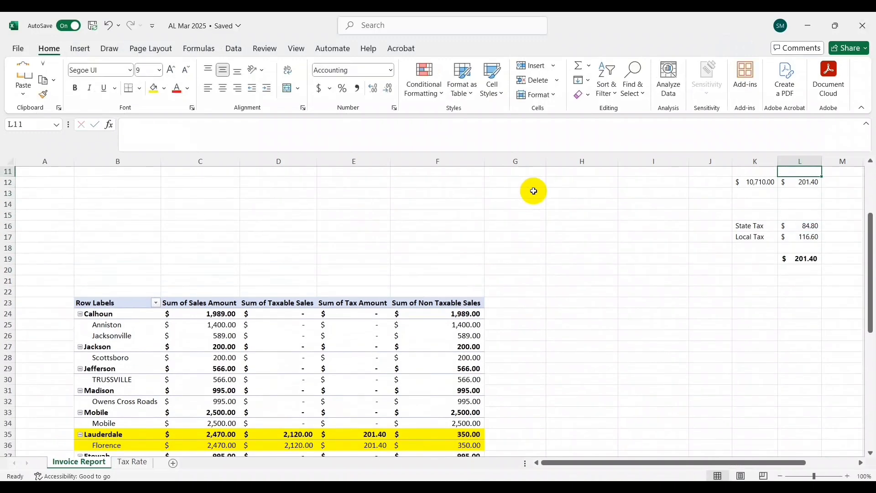
click(154, 90)
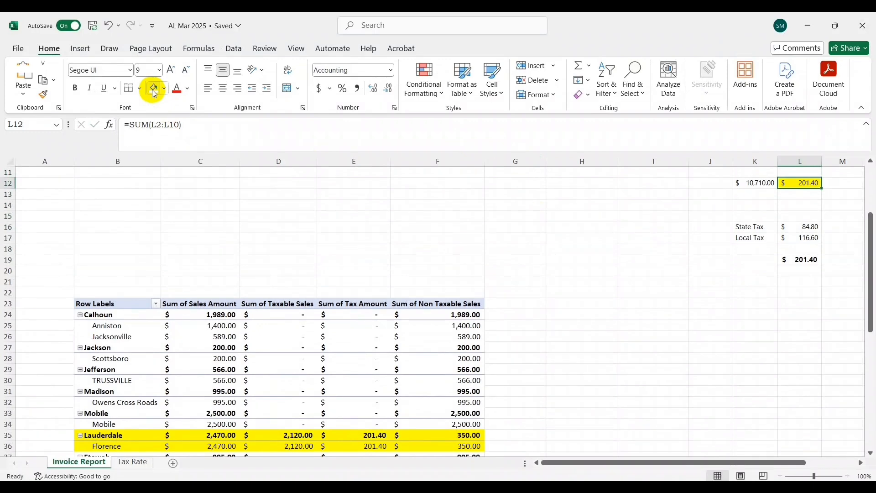
- Review the Tax Amount column from its header in L1 down to the total in L12
key(ctrl+Up)
key(ctrl+Up)
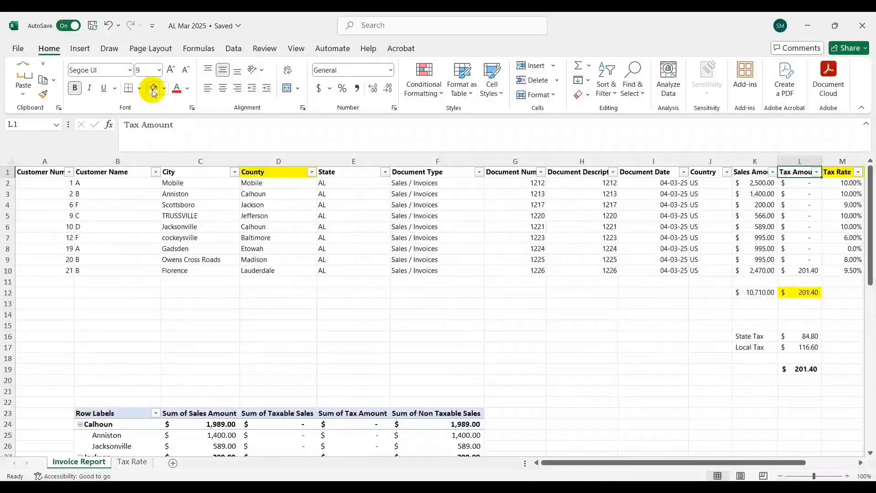
key(ctrl+Down)
key(ctrl+Down)
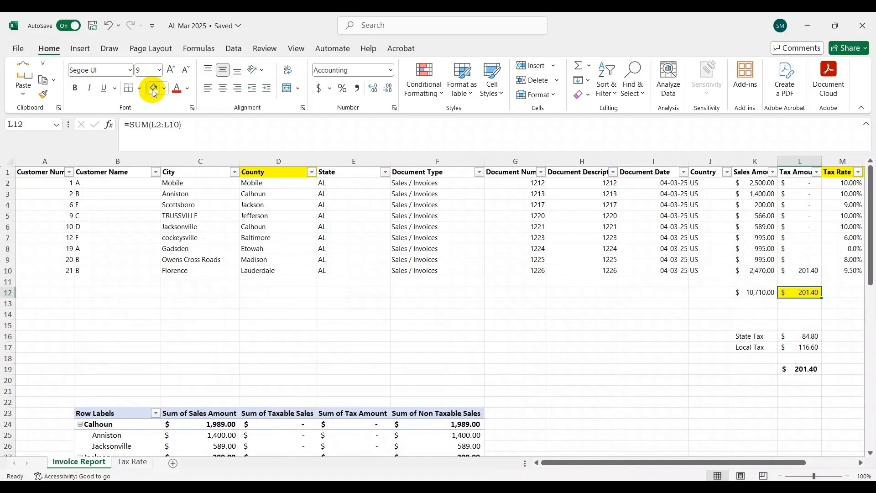
key(Up)
key(Up)
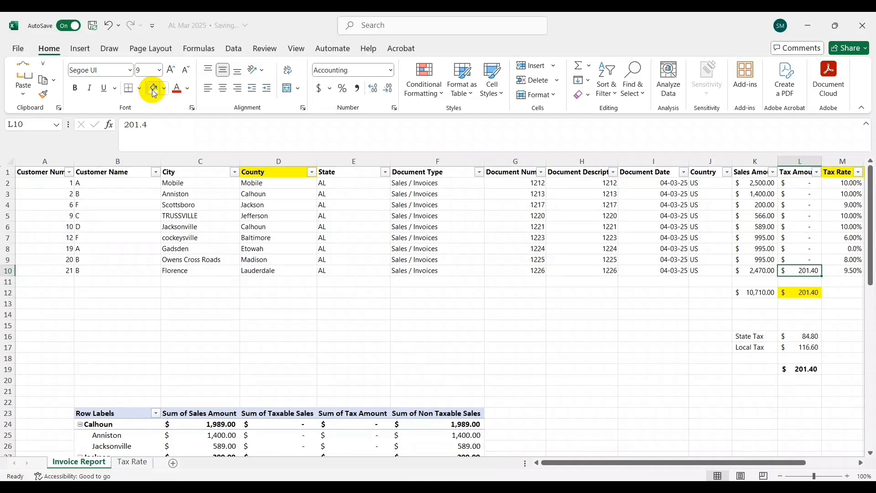
key(Down)
key(Down)
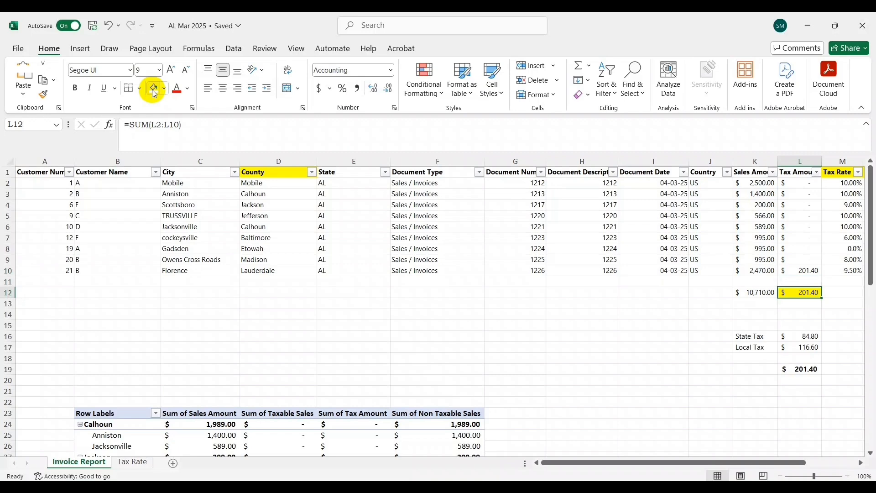
- Compare the invoice tax total in L12 with the State Tax and Local Tax amounts in L16:L17 and their total in L19
key(Down)
key(Down)
key(Down)
key(Down)
key(Down)
key(Down)
key(Down)
key(Down)
key(Down)
key(Down)
key(Down)
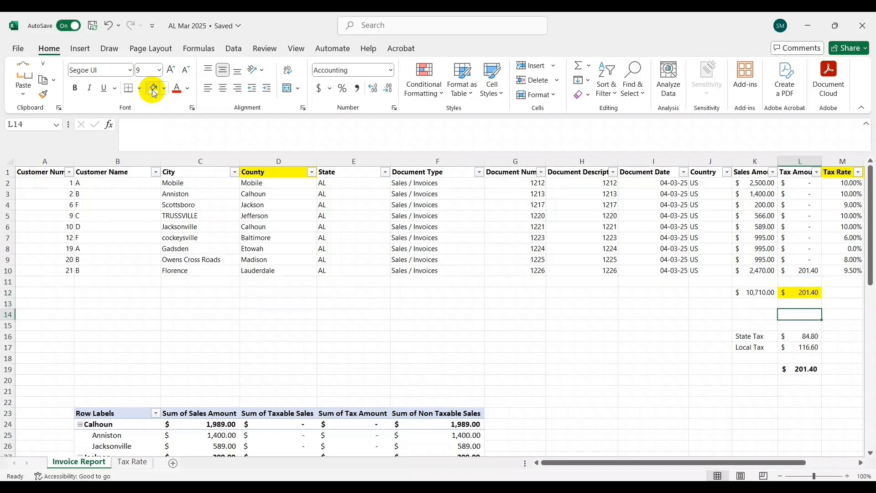
key(Up)
key(Up)
key(Up)
key(Up)
key(Up)
key(Up)
key(Down)
key(Down)
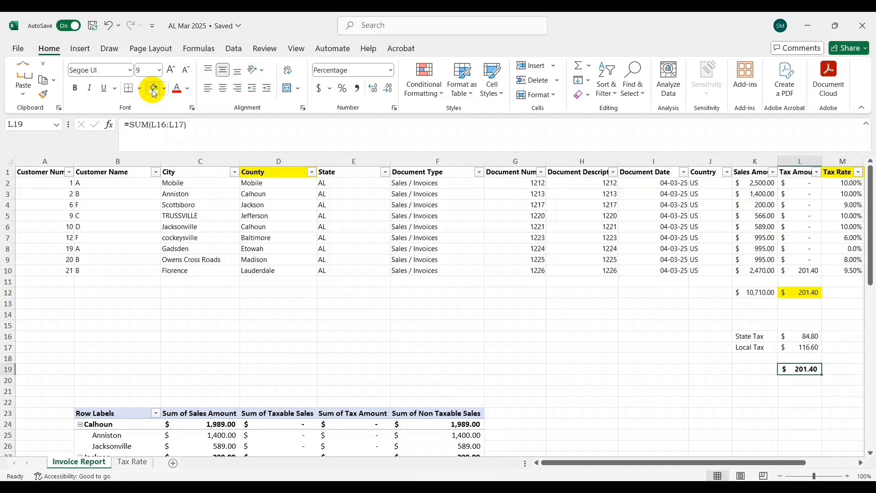
key(Up)
key(Up)
key(Up)
key(Up)
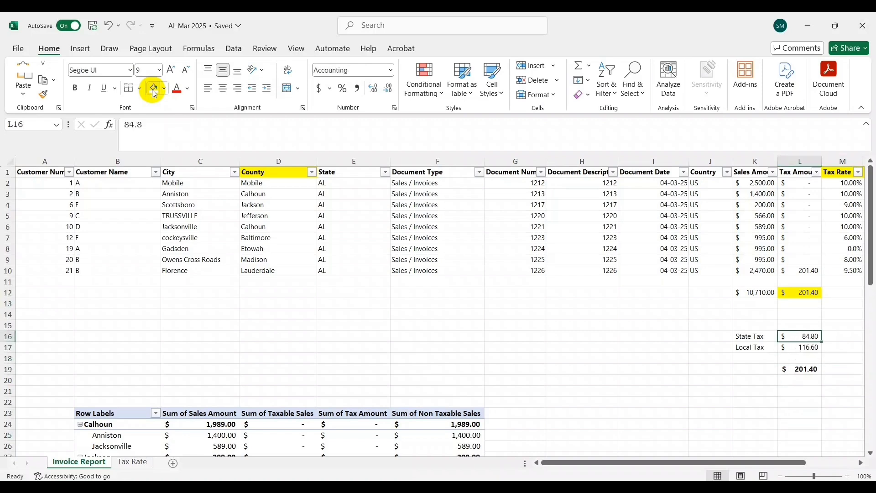
- Review the combined State Tax and Local Tax total in L19
key(Down)
key(Down)
key(Down)
key(Down)
key(Right)
key(Left)
key(Right)
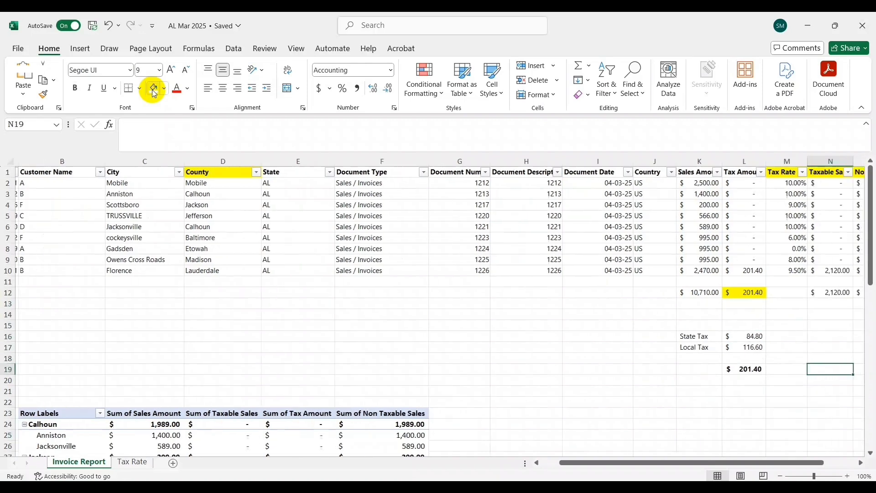
key(Left)
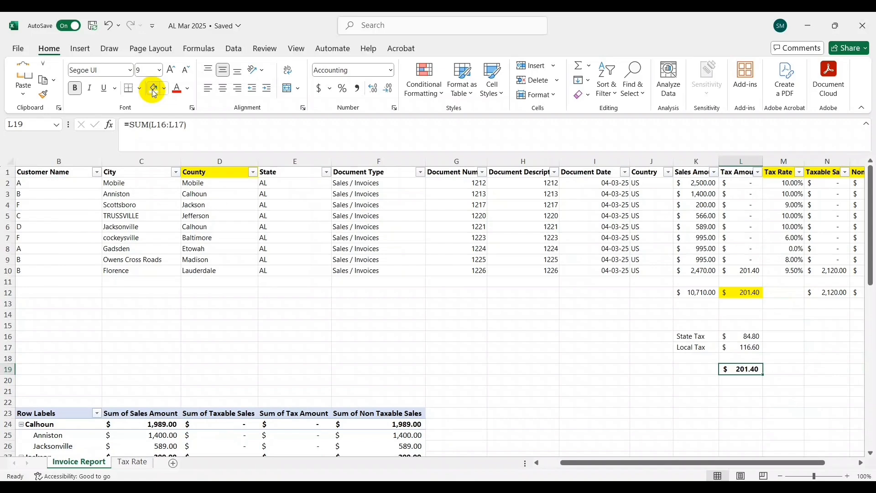
- Enter 250 in L14 as a sample tax amount below the highlighted invoice tax total
key(Up)
key(Up)
key(Up)
key(Up)
key(Up)
key(Right)
key(Up)
key(Left)
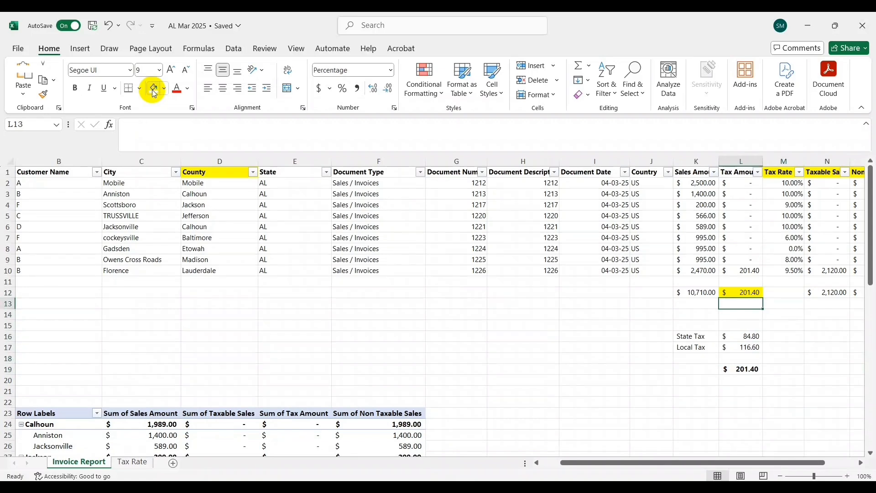
key(Down)
text(250)
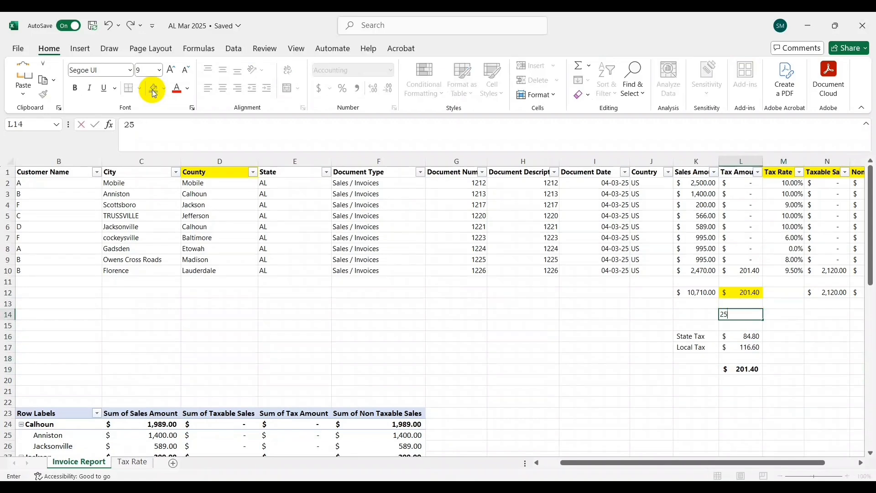
key(Return)
key(Up)
- Calculate the difference between the combined tax total and the sample amount in M19 with =L19-L14
key(Down)
key(Down)
key(Down)
key(Down)
key(Down)
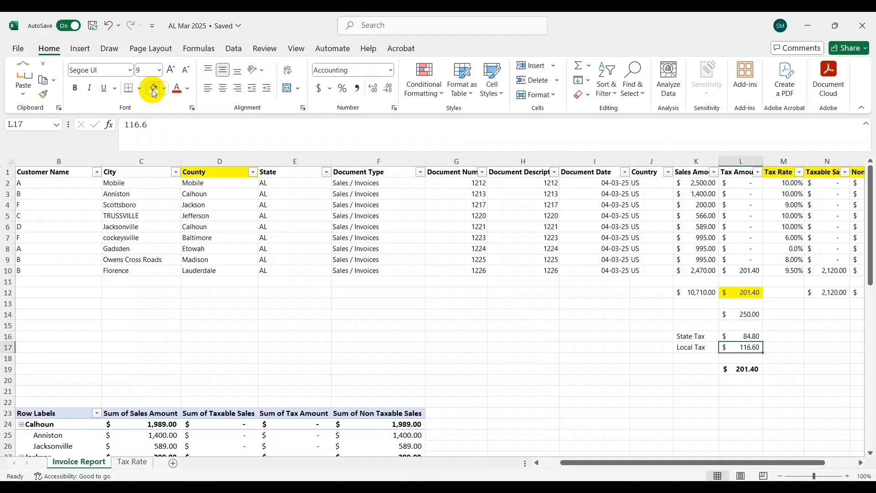
key(Right)
text(=)
key(Left)
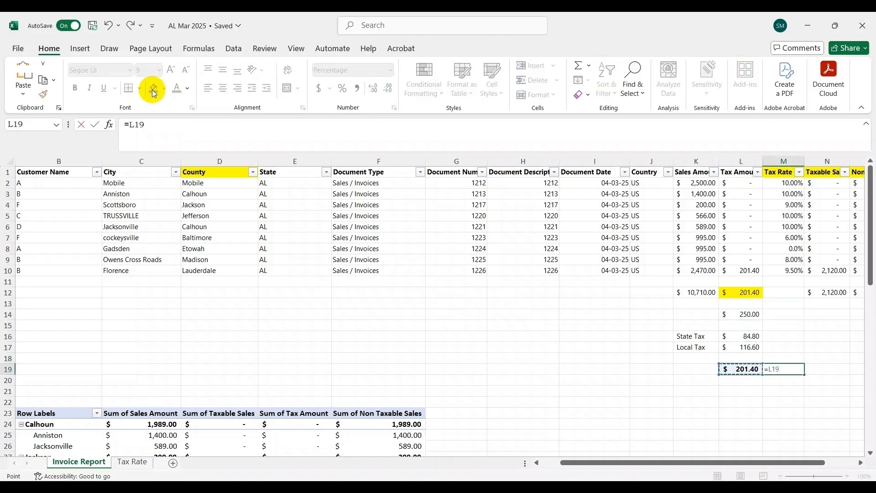
text(-)
key(Up)
key(Up)
key(Up)
key(Up)
key(Up)
key(Left)
key(Return)
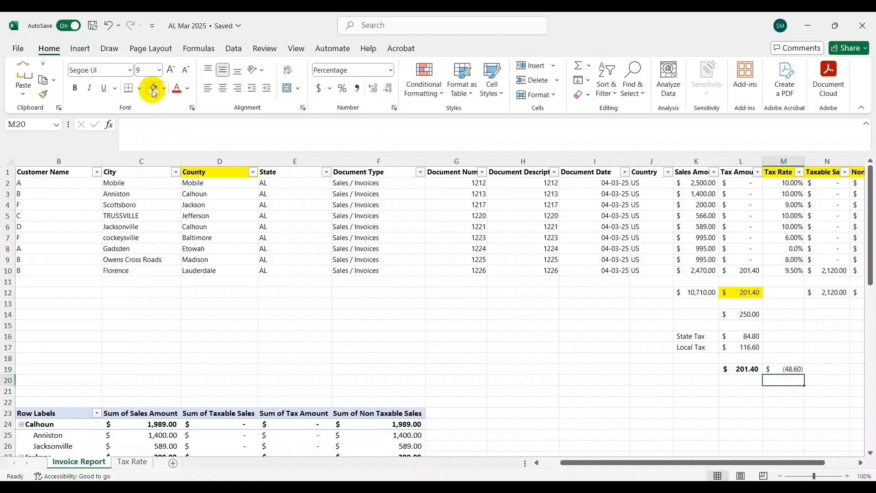
key(Up)
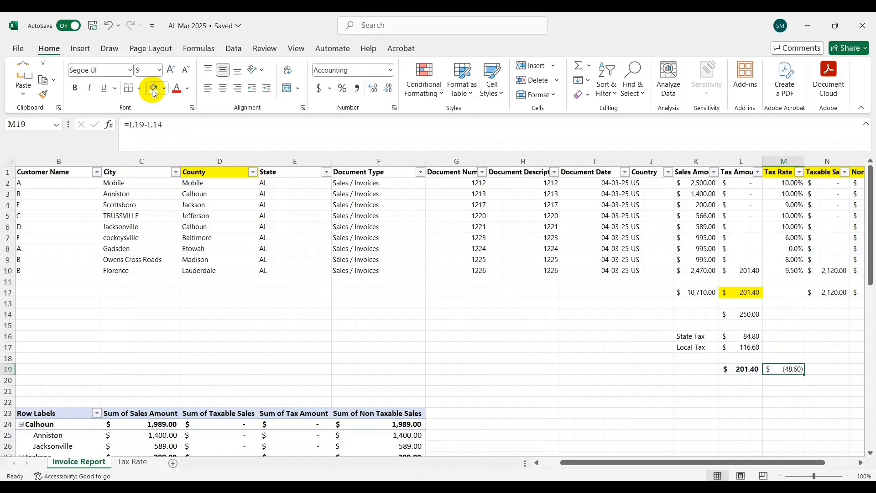
- Compare the combined tax total in L19 with the sample amount in L14 and the State Tax in L16
key(Left)
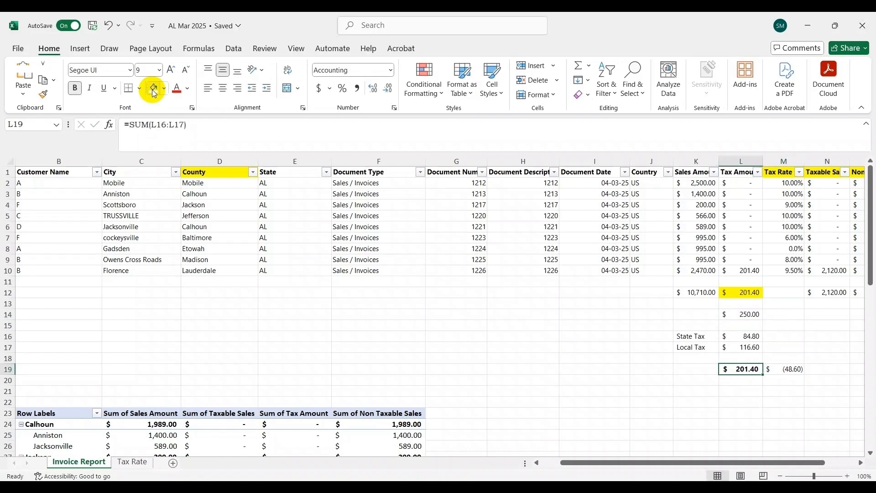
key(Up)
key(Up)
key(Up)
key(Up)
key(Up)
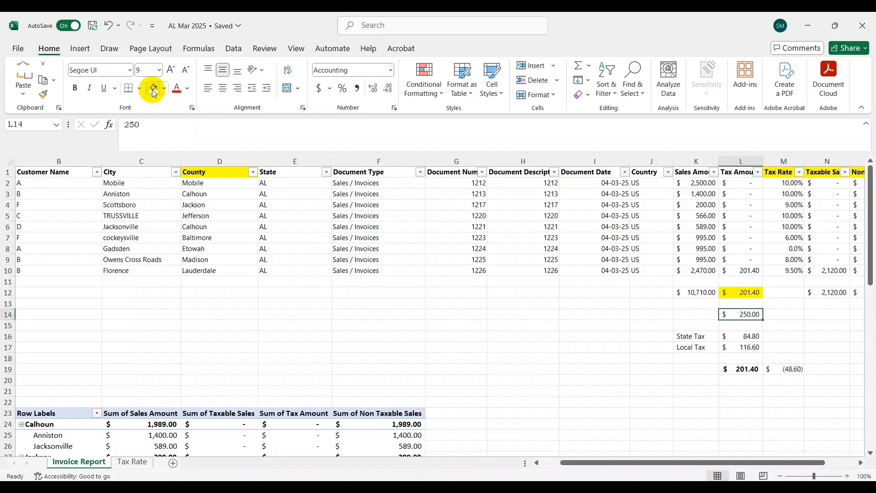
key(Down)
key(Down)
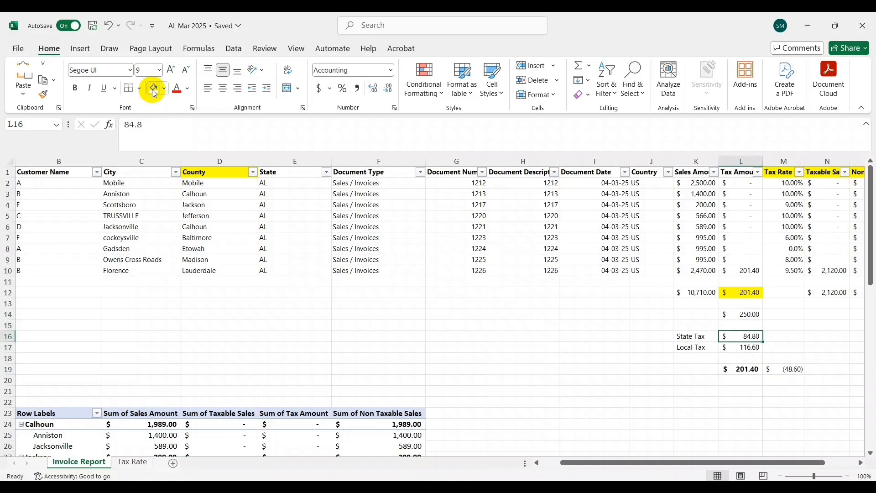
key(Right)
key(Left)
key(Right)
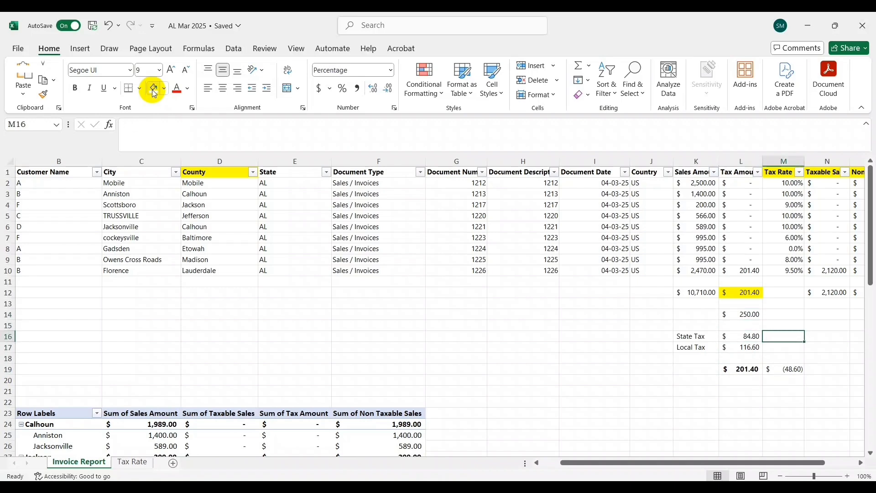
key(Left)
key(Up)
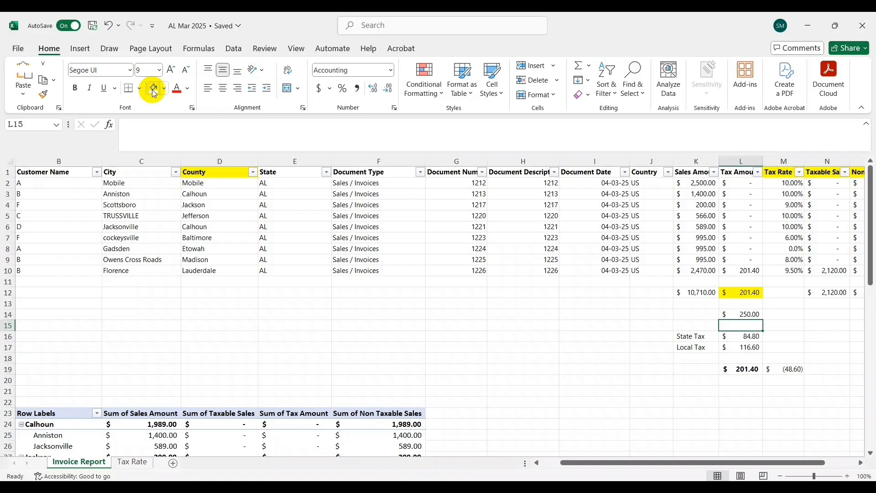
- Delete the difference formula in M19 and the sample amount in L14
key(Right)
key(Down)
key(Down)
key(Down)
key(Down)
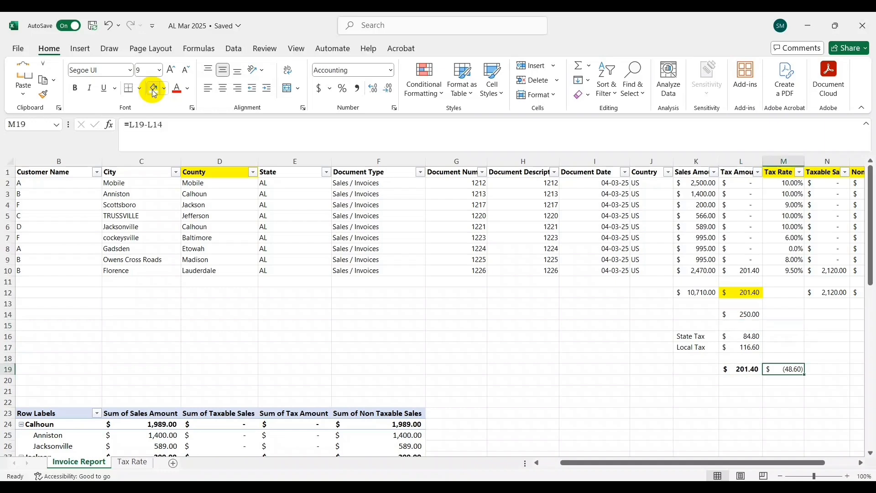
key(Delete)
key(Up)
key(Up)
key(Up)
key(Up)
key(Up)
key(Left)
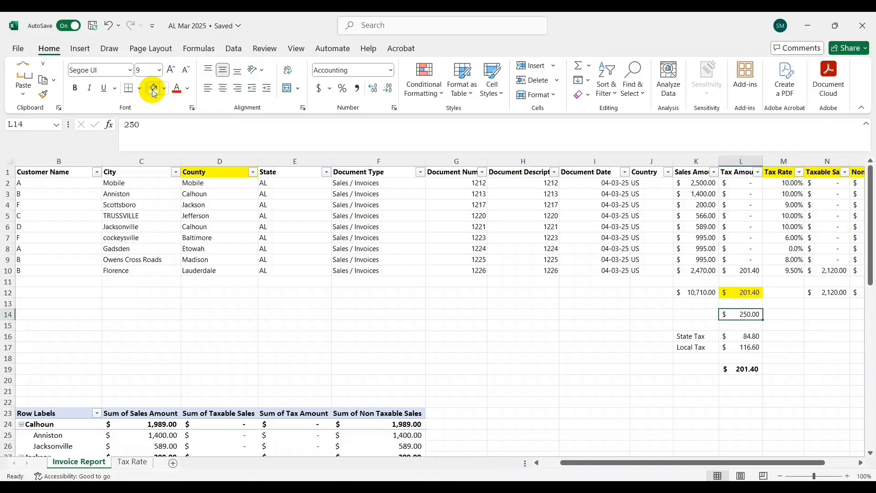
key(Delete)
key(Down)
key(Down)
key(Down)
key(Down)
key(Down)
- Switch to My Alabama Taxes and check the NSA Discount and NSA Total Amount Due on the Local Tax Return
key(alt+Tab)
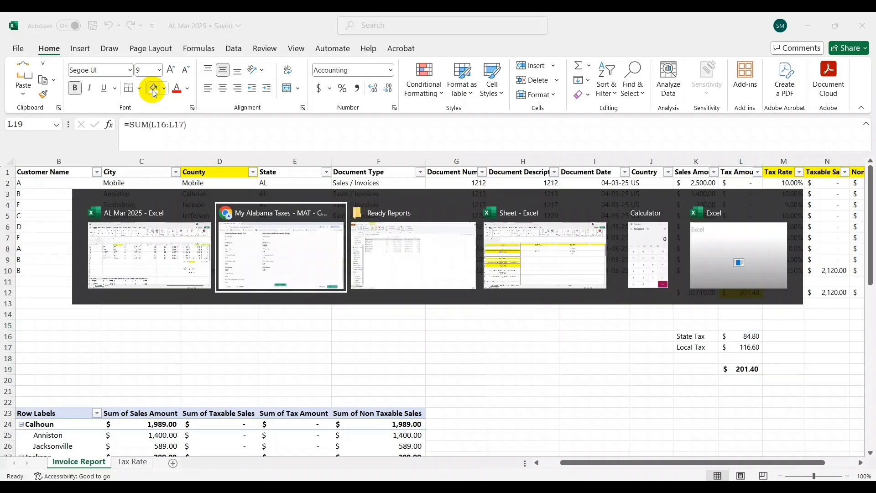
key(alt+Tab)
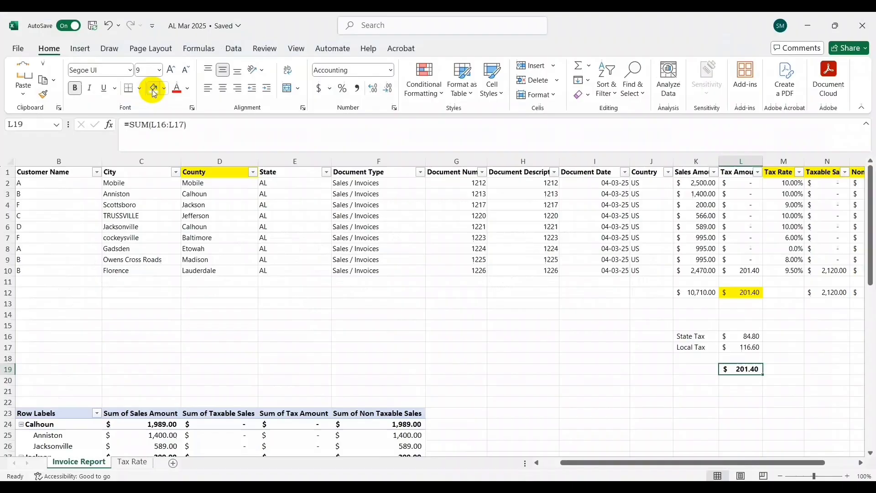
key(alt+Tab)
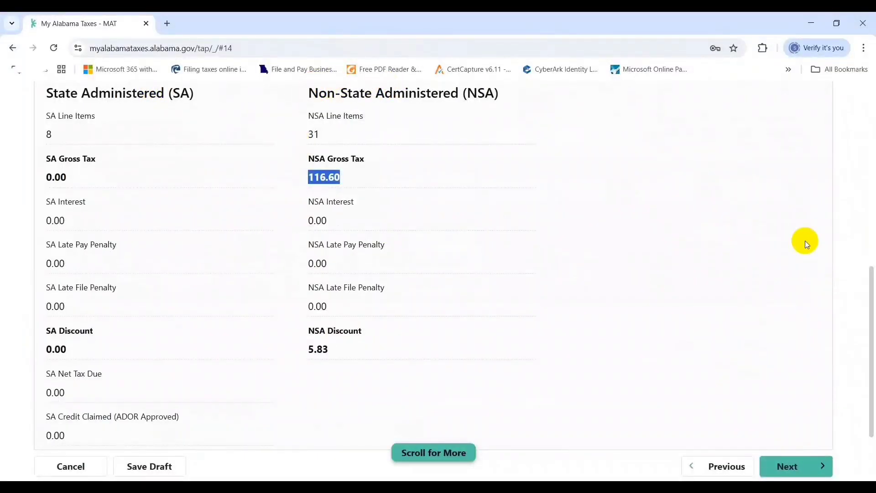
scroll(804, 240, down, 2)
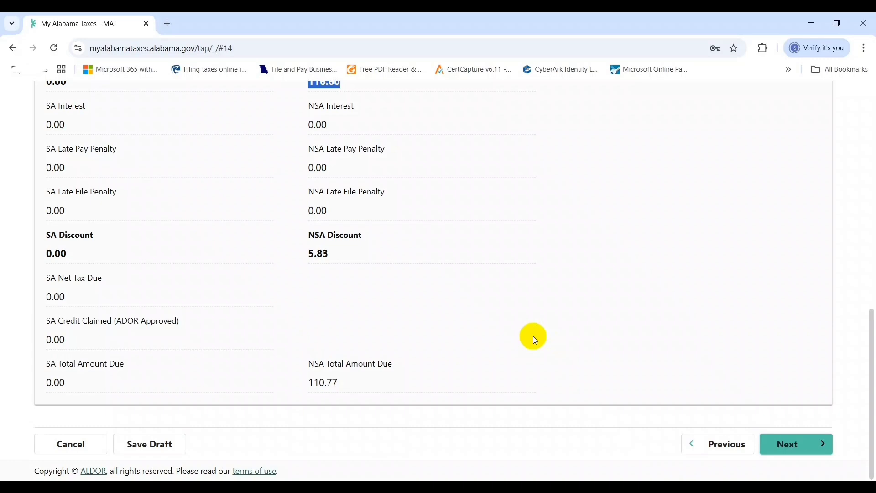
- Switch to the AL Mar 2025 workbook and insert two blank rows below the Local Tax row
key(alt+Tab)
key(Up)
key(Up)
key(Down)
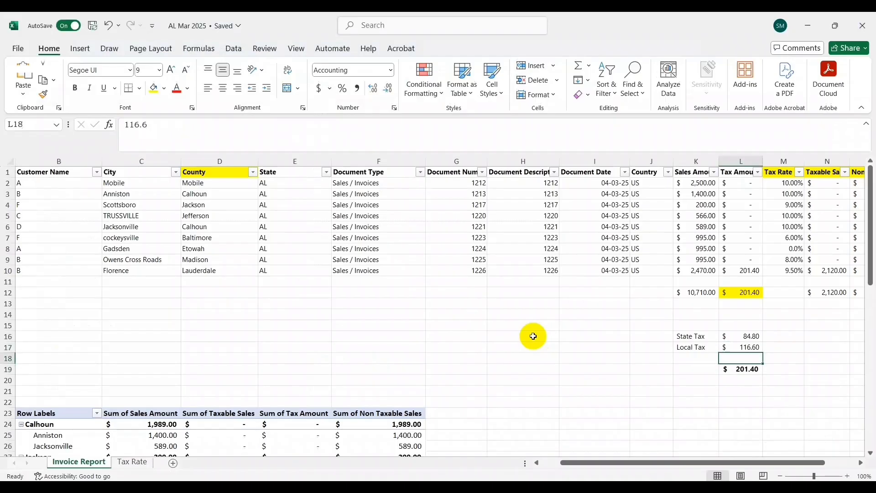
key(shift+space)
key(ctrl+shift+plus)
key(ctrl+shift+plus)
- Add the label "Disocunt" in K18 and enter the discount as -5.83 in L18
key(Left)
text(Disocu)
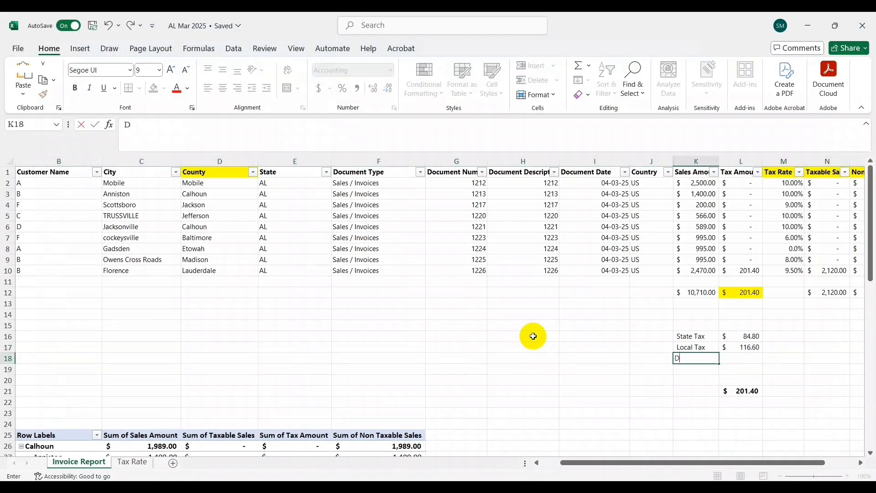
key(BackSpace)
key(BackSpace)
key(BackSpace)
text(count)
key(Tab)
text(5.83)
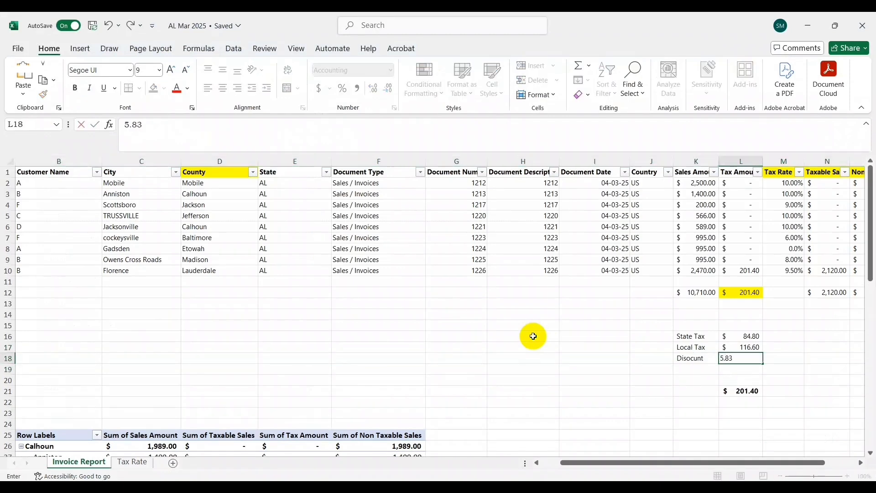
key(Return)
key(Up)
key(F2)
key(Home)
text(-)
key(Return)
- Replace the total in L21 with a SUM of L16:L18 that includes the discount
key(Down)
key(Down)
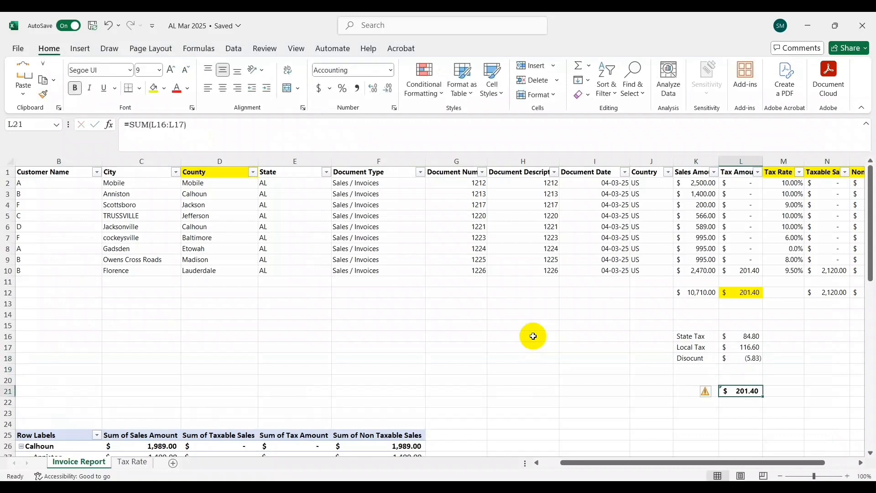
text(=SUM()
key(ctrl+Up)
key(ctrl+shift+Up)
key(Return)
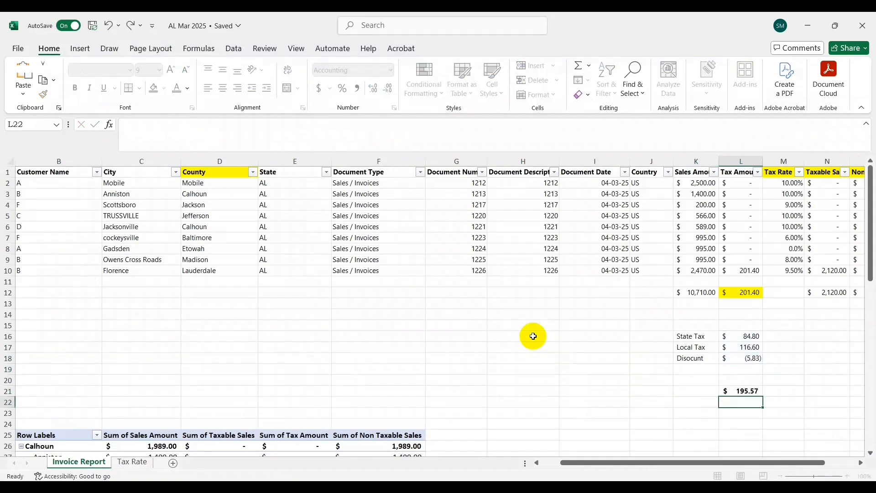
- Label the total in L21 as "Final Amount" in the adjacent cell M21
key(Up)
key(Right)
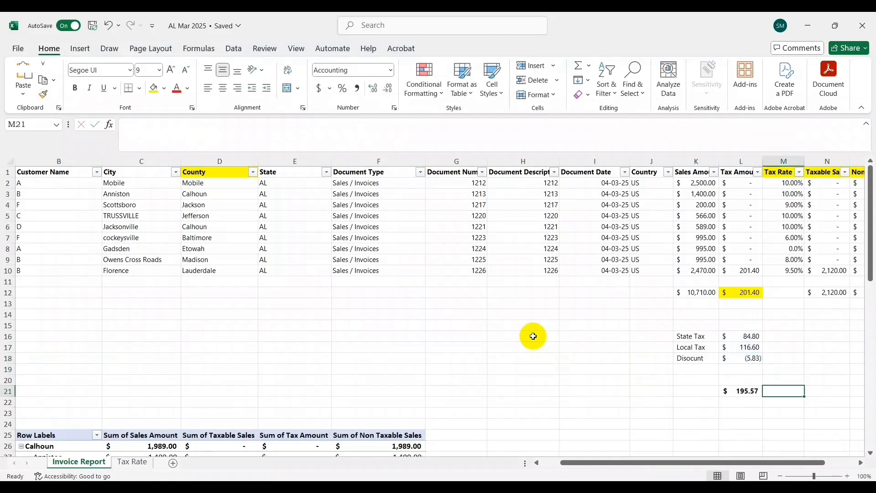
text(Final Amount)
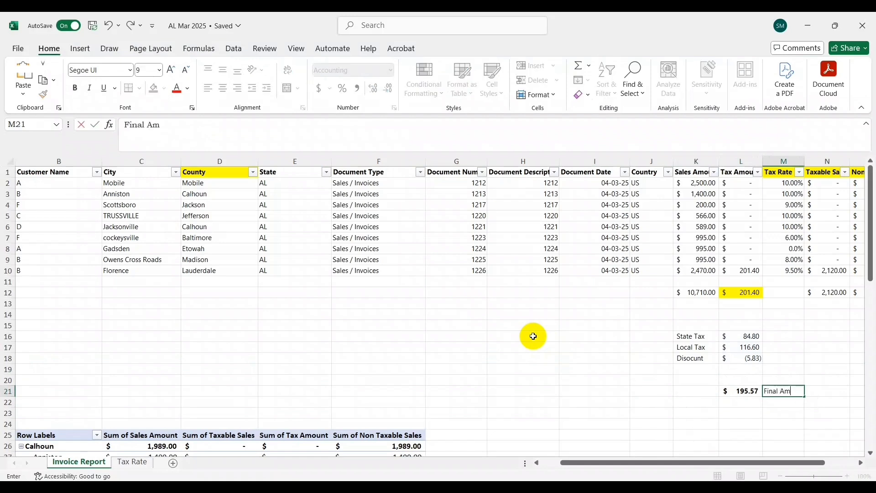
key(Return)
key(Up)
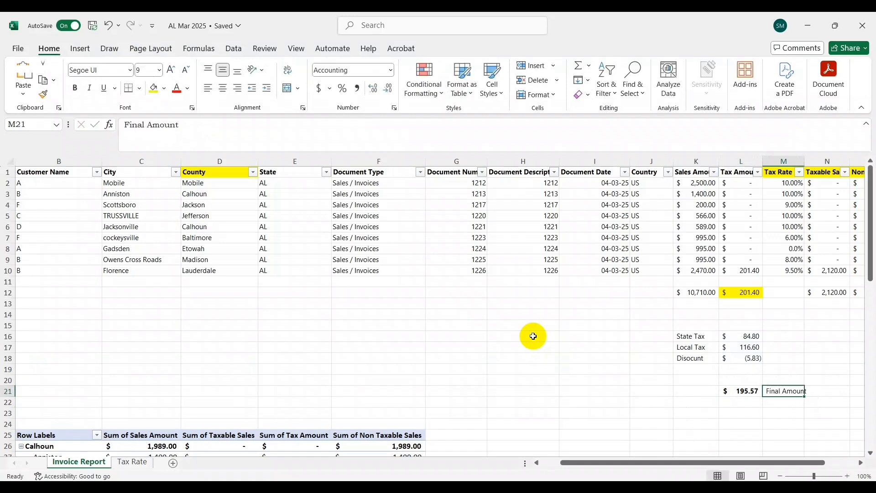
key(Left)
key(Up)
key(Up)
key(Up)
key(Up)
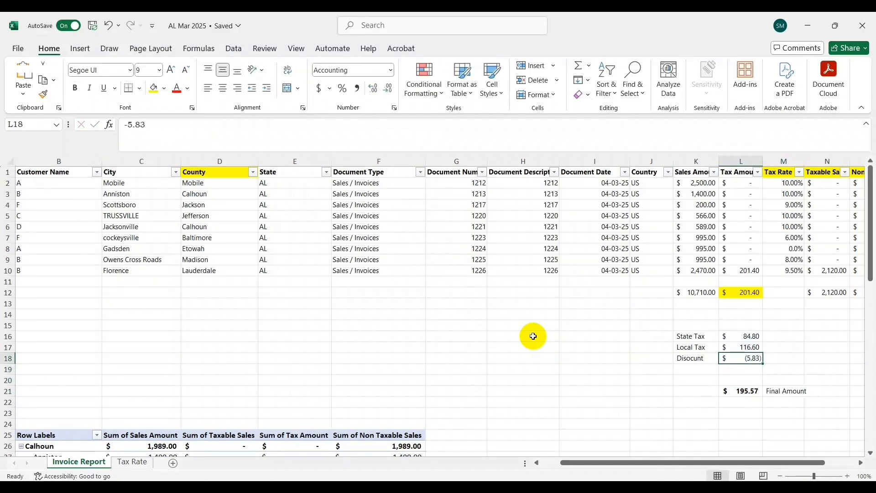
- Switch to My Alabama Taxes and advance the Local Tax Return to the Payment step
key(alt+Tab)
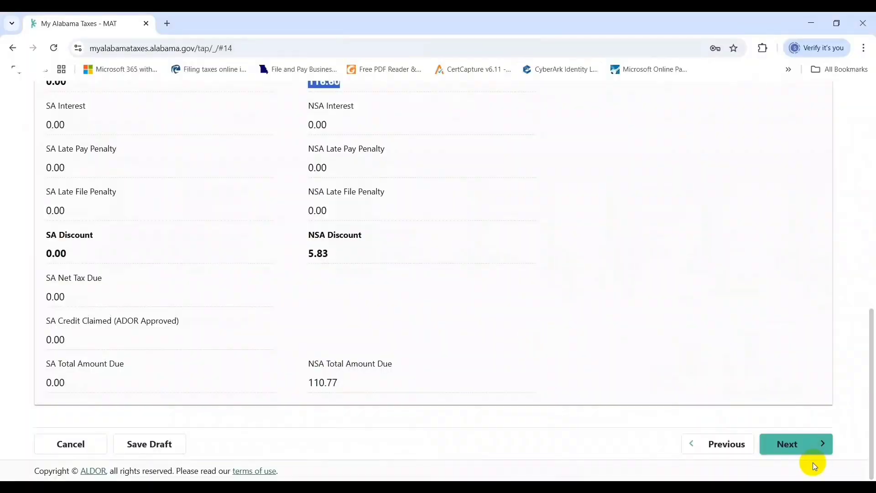
click(801, 445)
scroll(800, 445, down, 8)
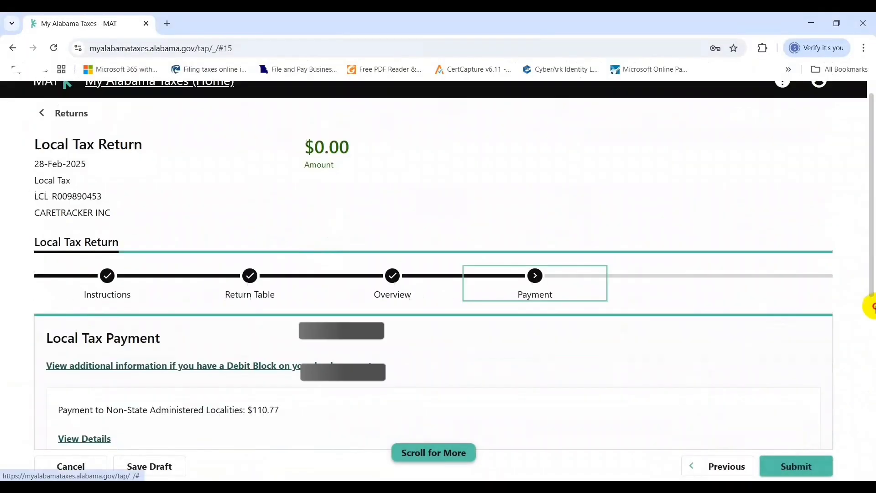
drag(870, 362, 869, 163)
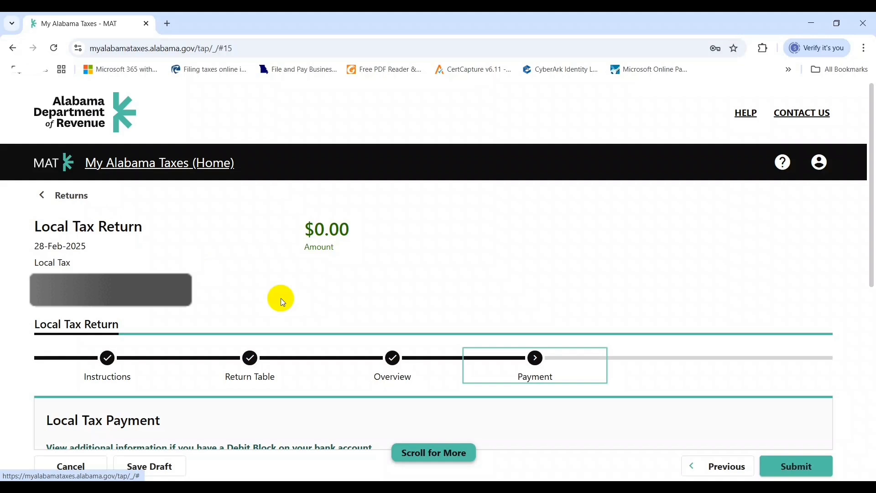
- Switch to the AL Mar 2025 workbook and review the Florence invoice in row 10 across to Non Taxable Sales
key(alt+Tab)
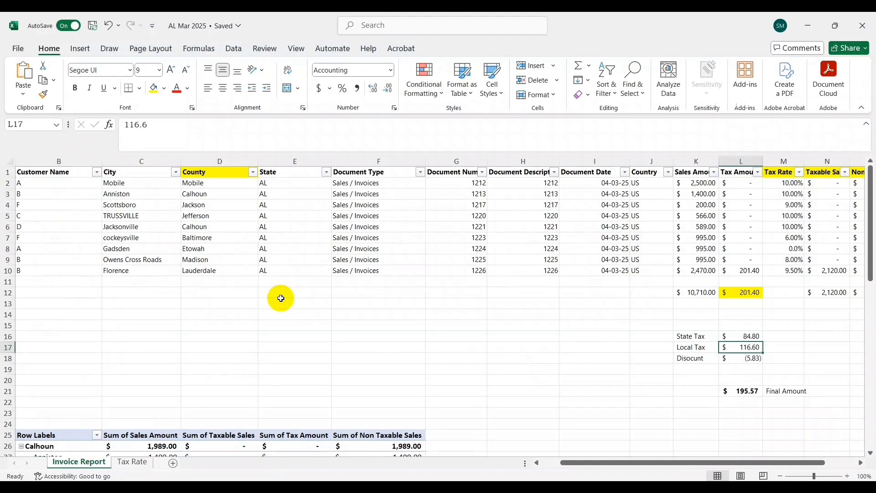
key(Up)
key(Up)
key(Up)
key(Up)
key(Up)
key(Up)
key(Up)
key(Up)
key(Up)
key(Down)
key(Down)
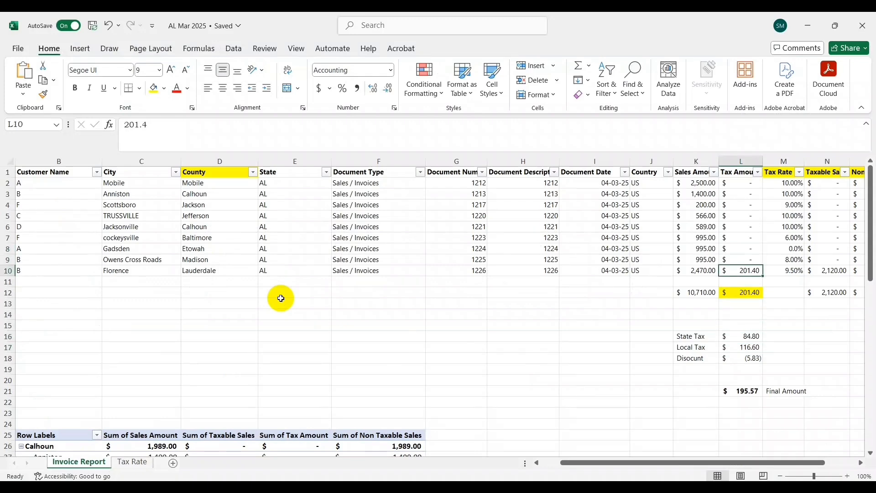
key(shift+space)
key(ctrl+Left)
key(ctrl+Right)
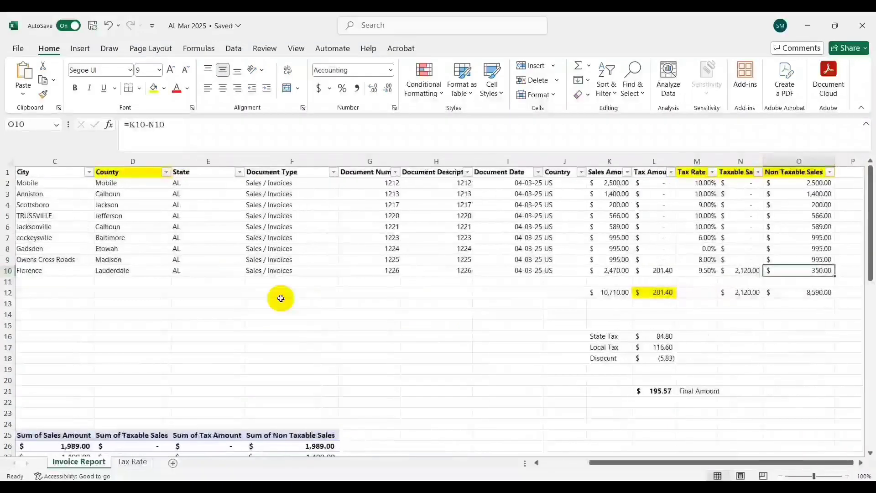
- Review the Tax Amount values of the invoices in L2:L10
key(Left)
key(Left)
key(Left)
key(ctrl+Up)
key(Down)
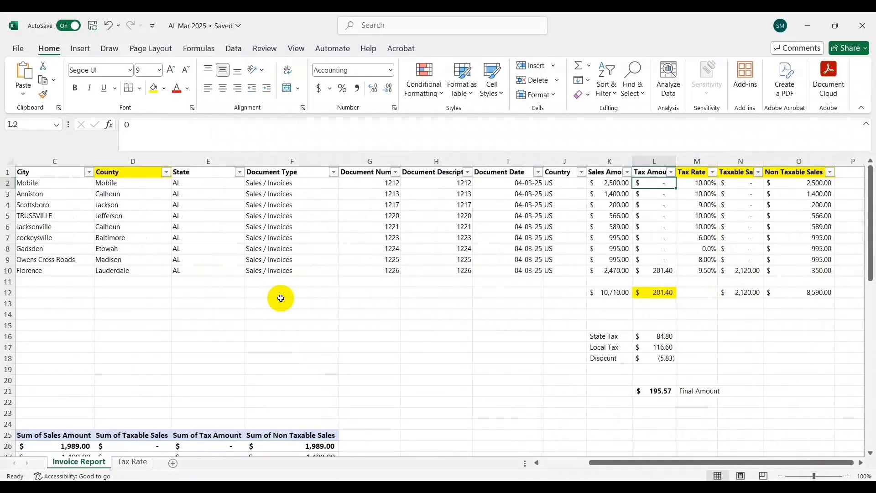
key(ctrl+Down)
key(Up)
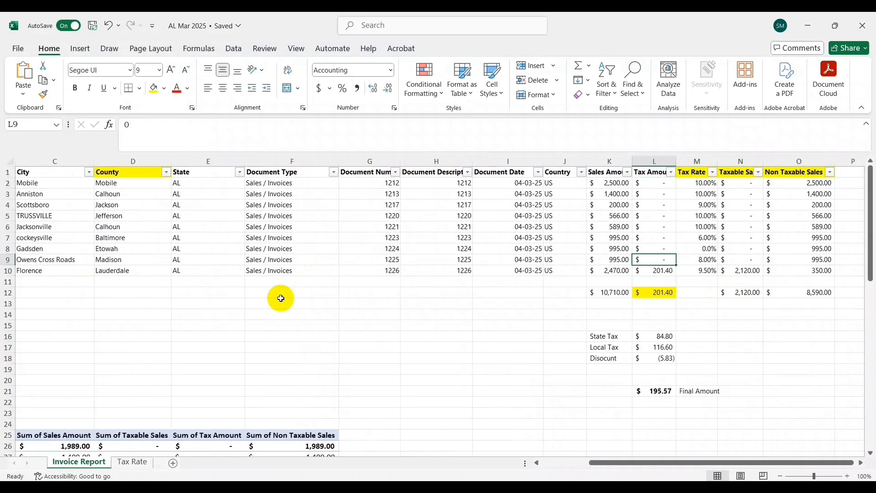